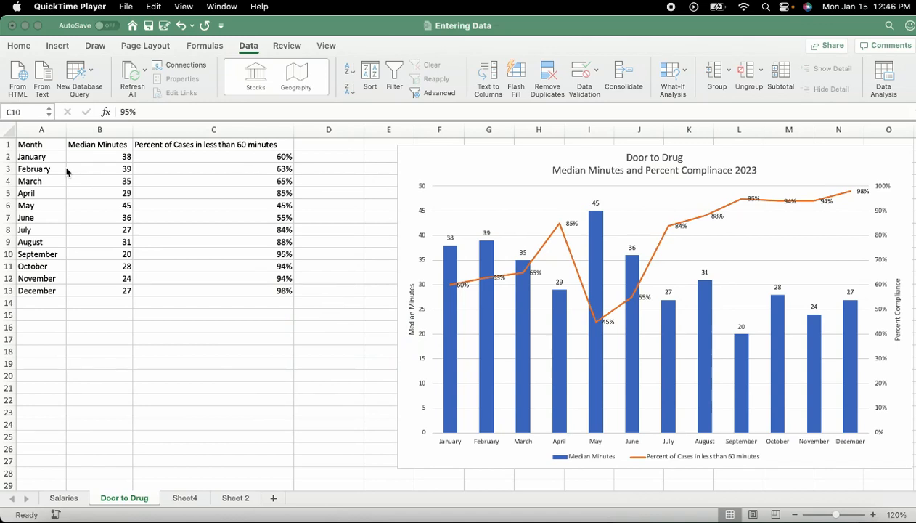
- Format the monthly data in A1:C13 as a table with headers, using the light banded blue style
{"action": "left_click", "coordinate": [87, 198]}
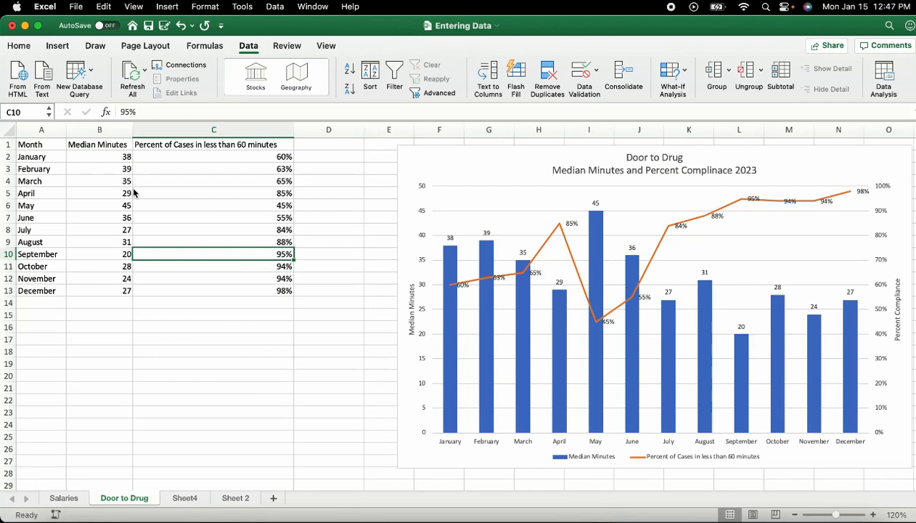
{"action": "left_click_drag", "start_coordinate": [30, 145], "coordinate": [211, 241]}
{"action": "left_click", "coordinate": [223, 215]}
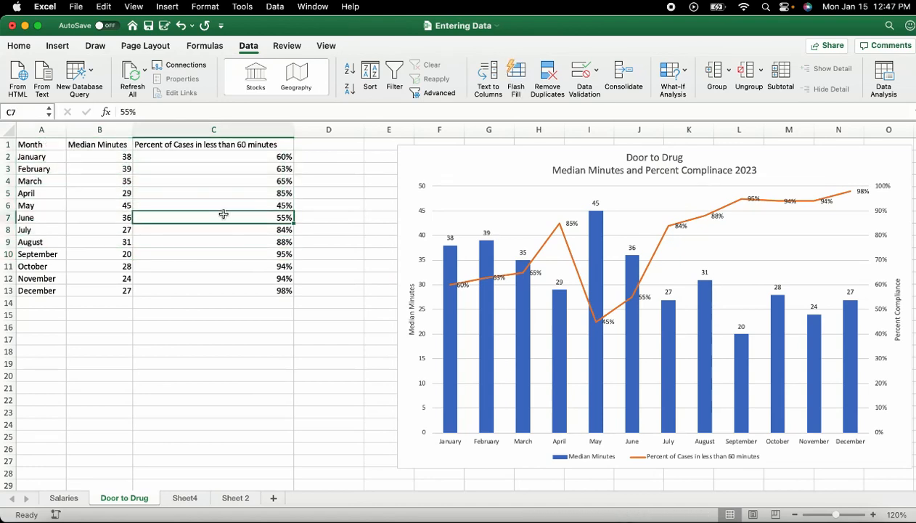
{"action": "key", "text": "super+a"}
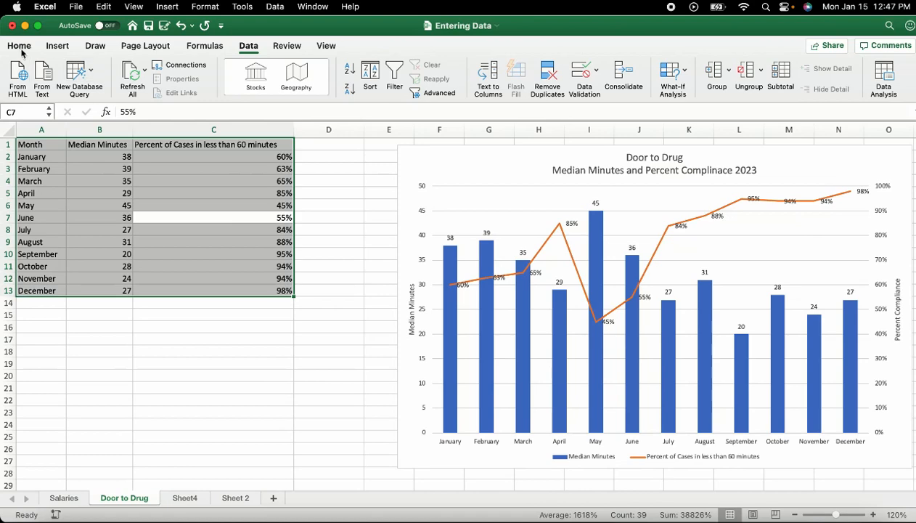
{"action": "left_click", "coordinate": [21, 46]}
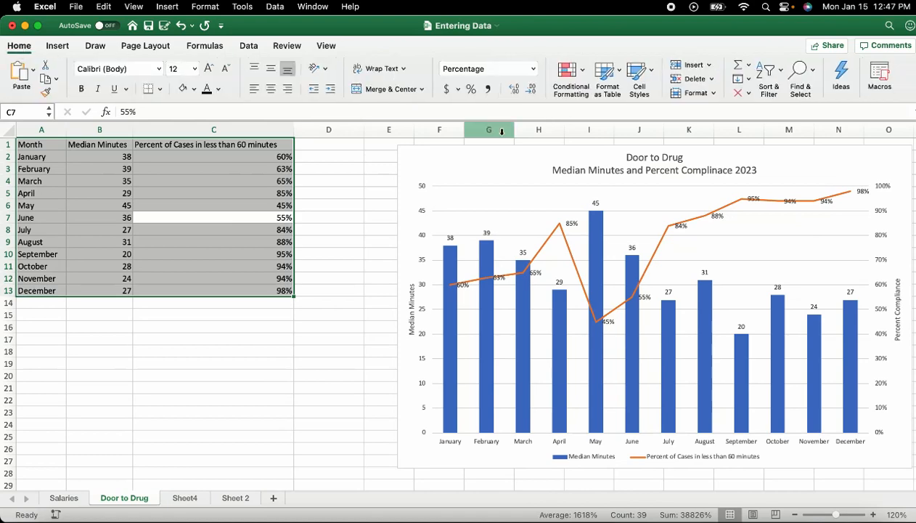
{"action": "left_click", "coordinate": [612, 83]}
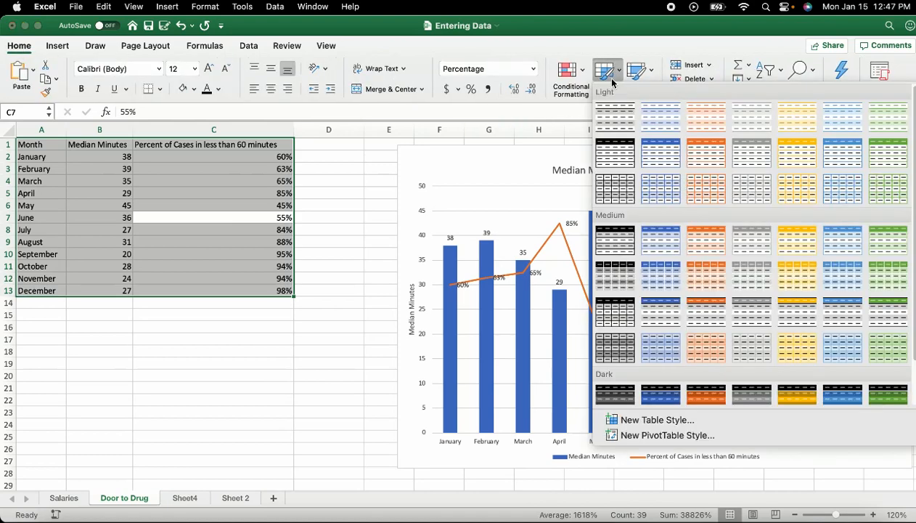
{"action": "left_click", "coordinate": [669, 131]}
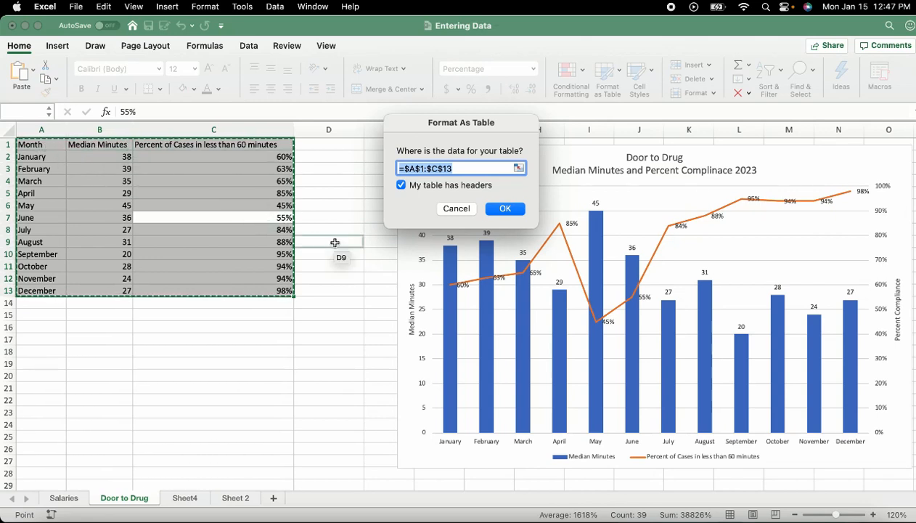
{"action": "left_click", "coordinate": [508, 210]}
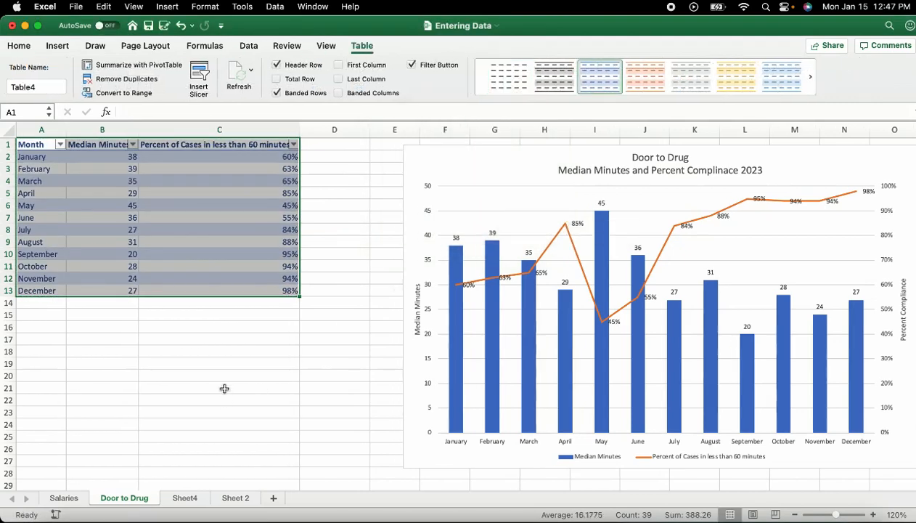
{"action": "left_click", "coordinate": [218, 351]}
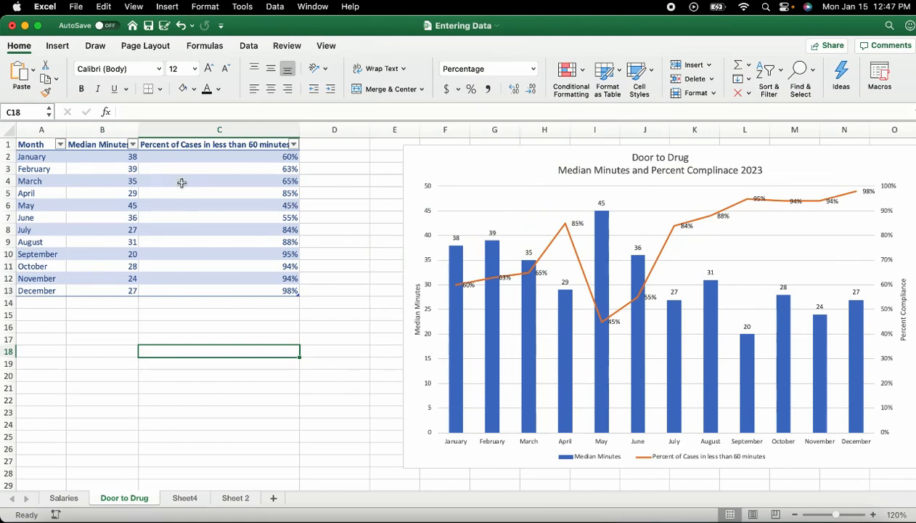
- View the sort and filter options for the Median Minutes column
{"action": "left_click", "coordinate": [132, 145]}
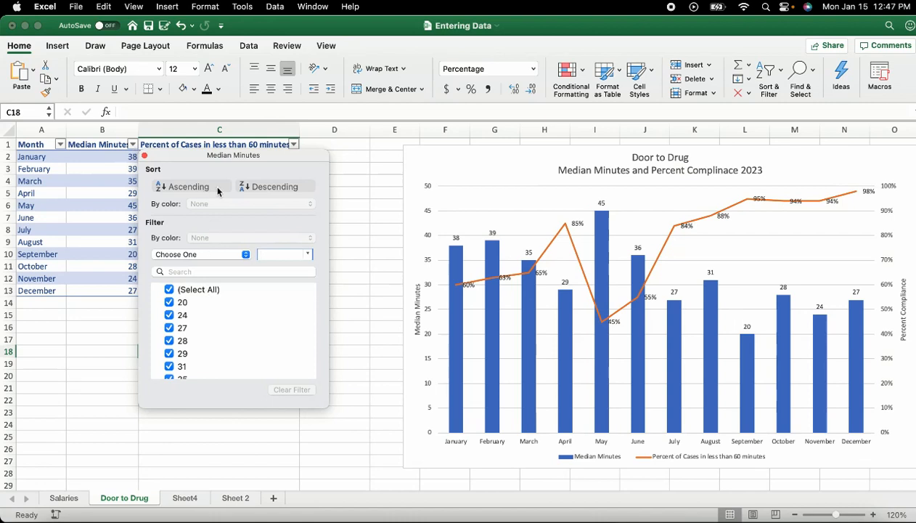
{"action": "left_click", "coordinate": [50, 193]}
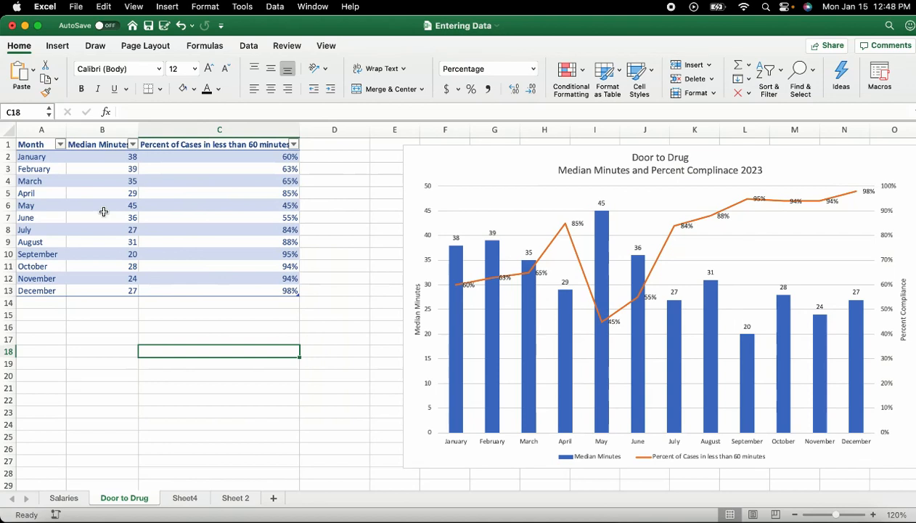
- Add a table row below December containing Total, 30 median minutes and 46%
{"action": "left_click", "coordinate": [287, 291]}
{"action": "key", "text": "Tab"}
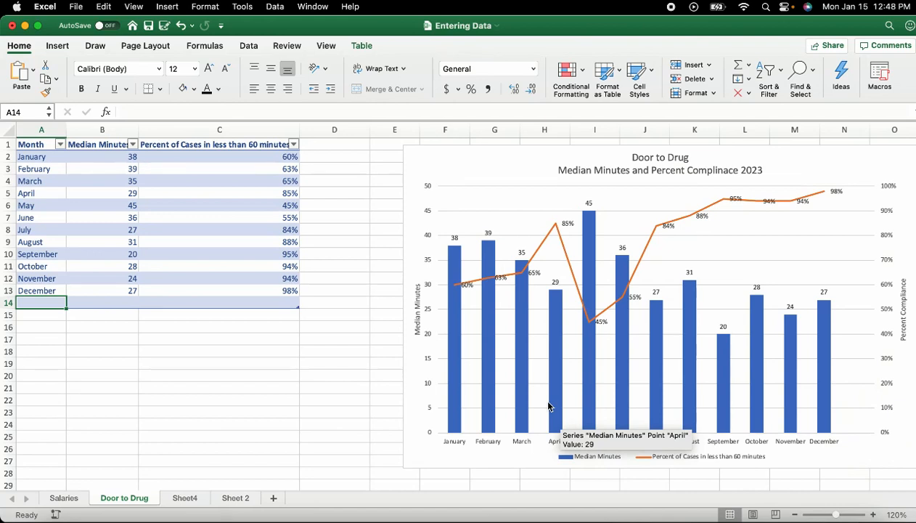
{"action": "type", "text": "Total"}
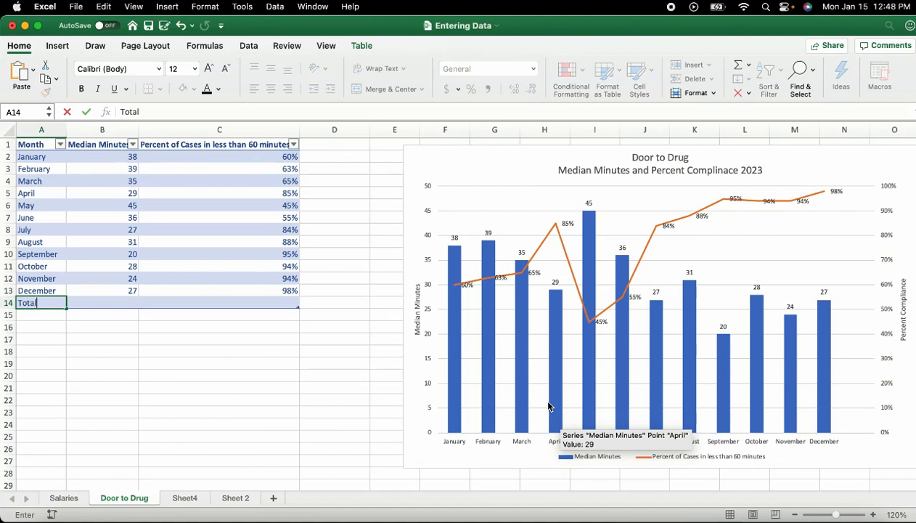
{"action": "key", "text": "Tab"}
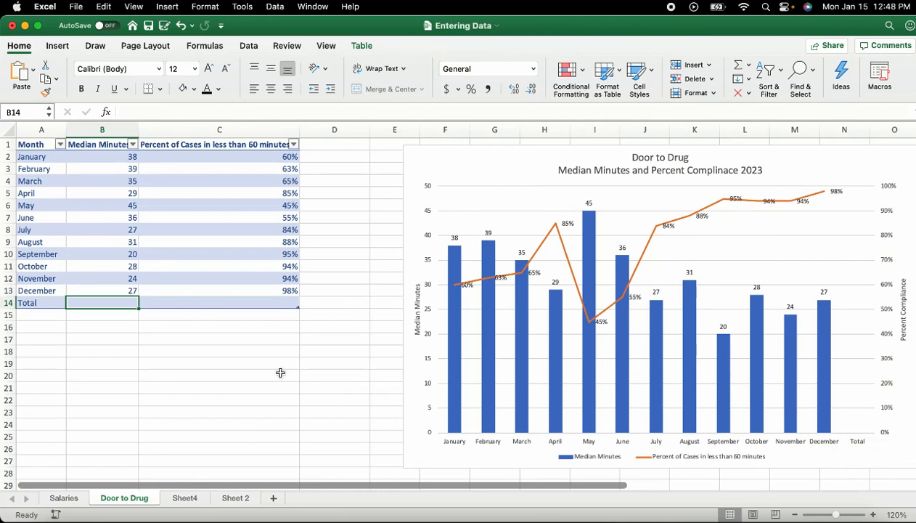
{"action": "type", "text": "30"}
{"action": "key", "text": "Tab"}
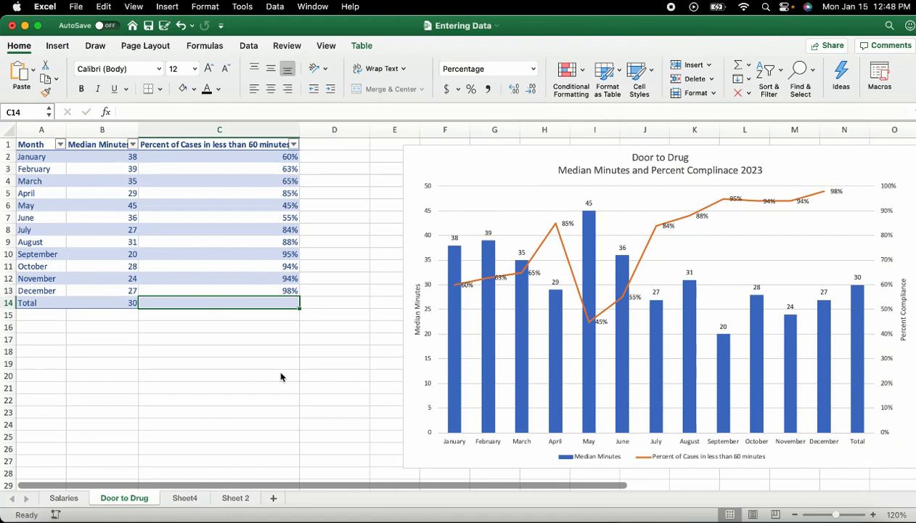
{"action": "type", "text": "46"}
{"action": "key", "text": "Return"}
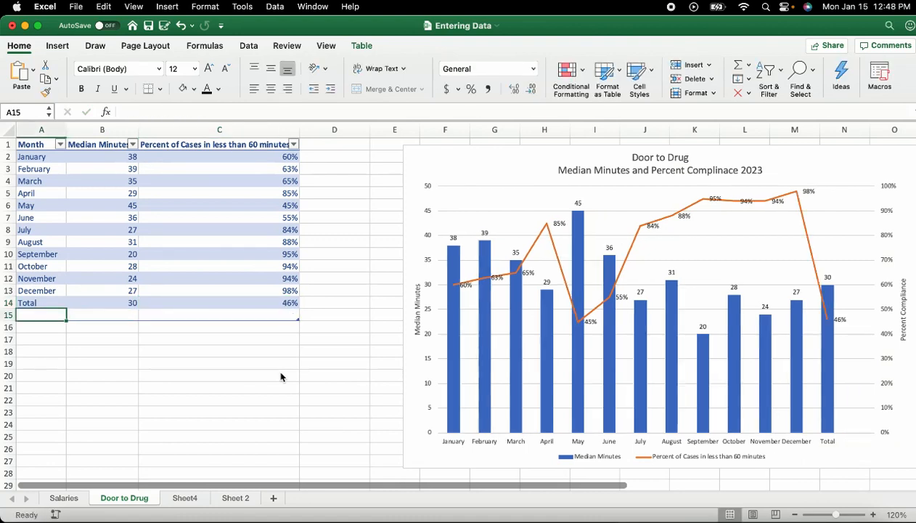
- Delete the blank row 15 and the Total row 14 from the sheet
{"action": "mouse_move", "coordinate": [766, 342]}
{"action": "right_click", "coordinate": [9, 314]}
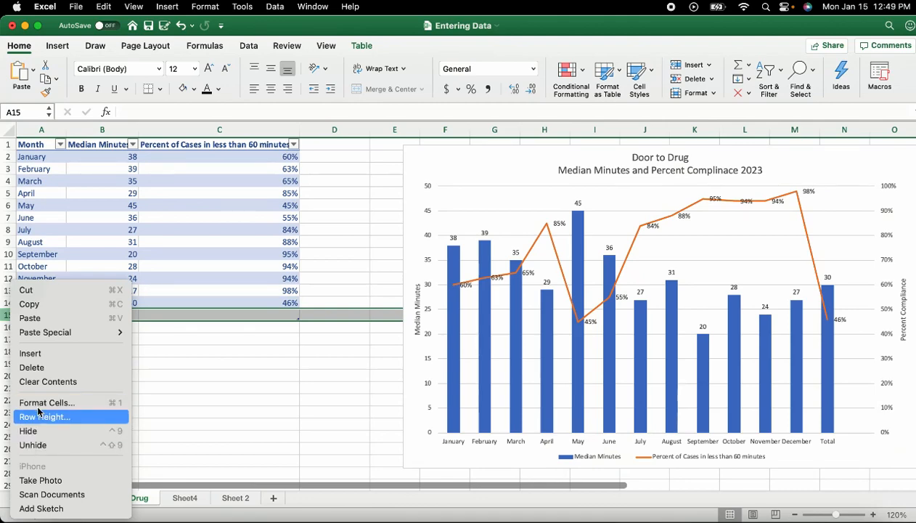
{"action": "left_click", "coordinate": [31, 367]}
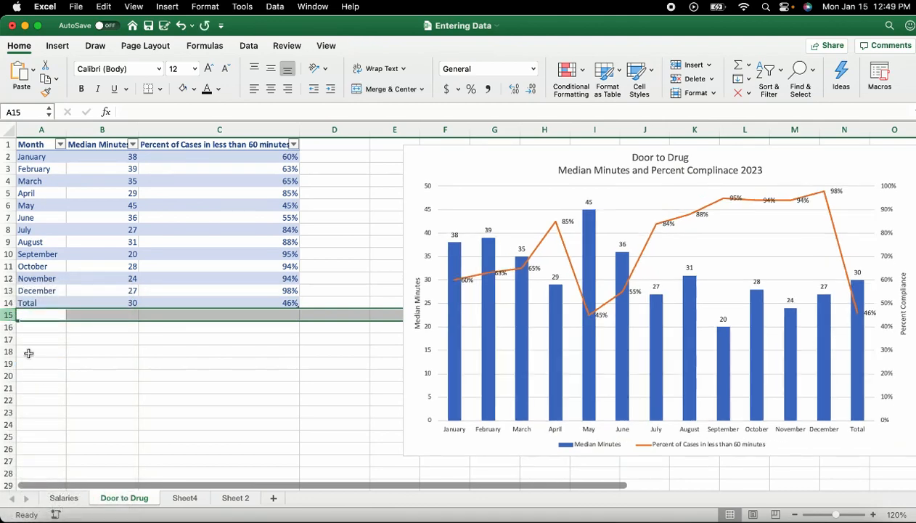
{"action": "right_click", "coordinate": [8, 304]}
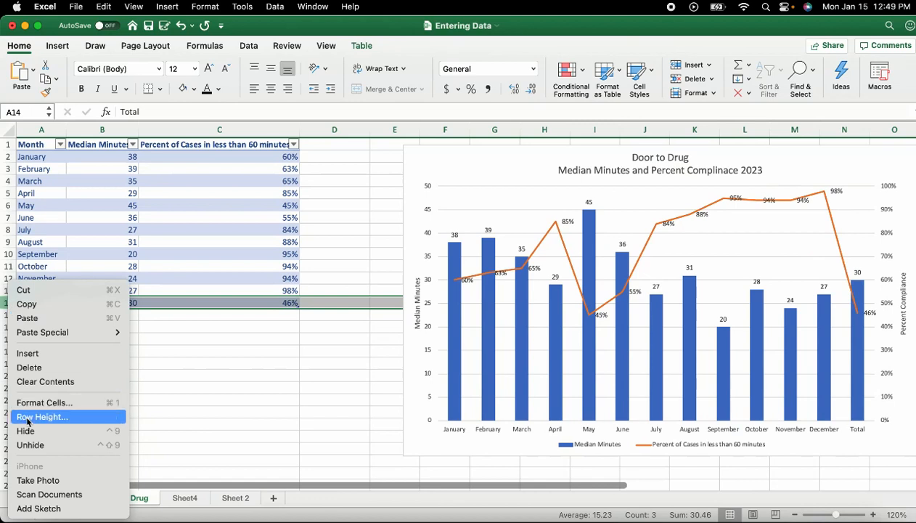
{"action": "left_click", "coordinate": [41, 367]}
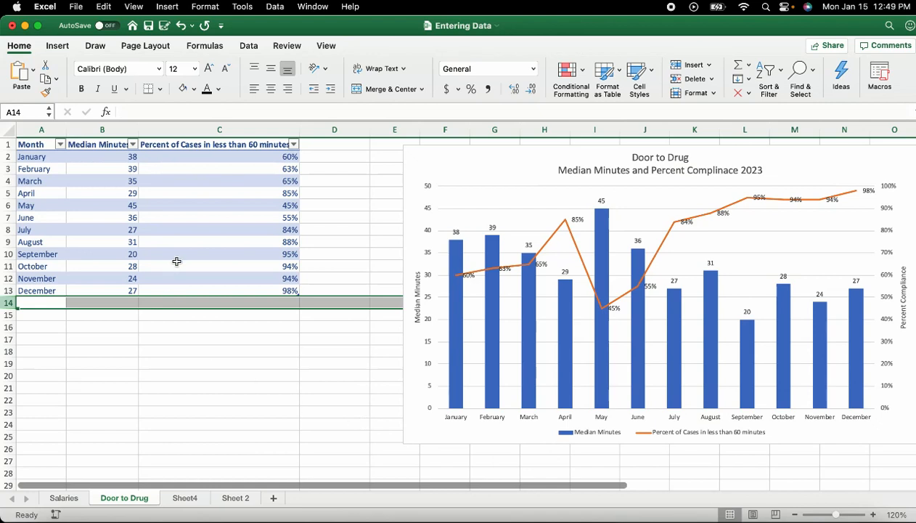
- Add a table column in D with the header "Total Median Minutes"
{"action": "left_click", "coordinate": [348, 239]}
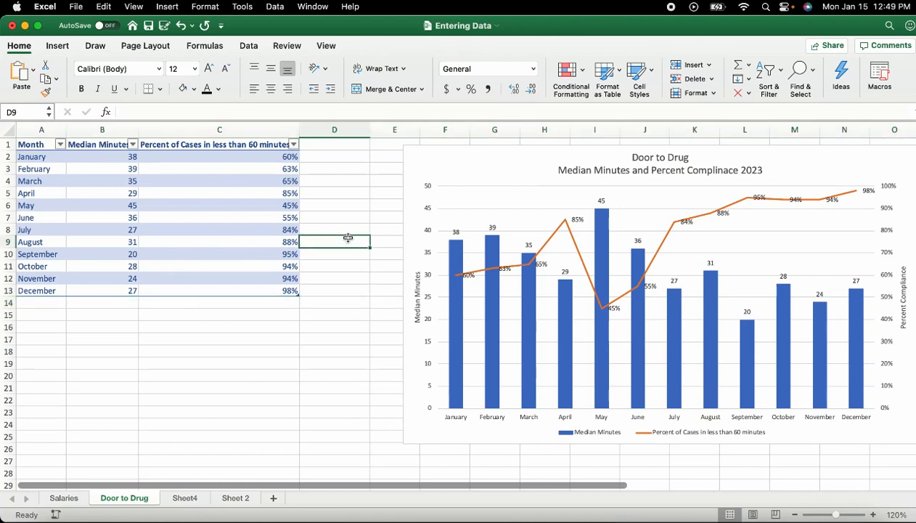
{"action": "left_click", "coordinate": [346, 145]}
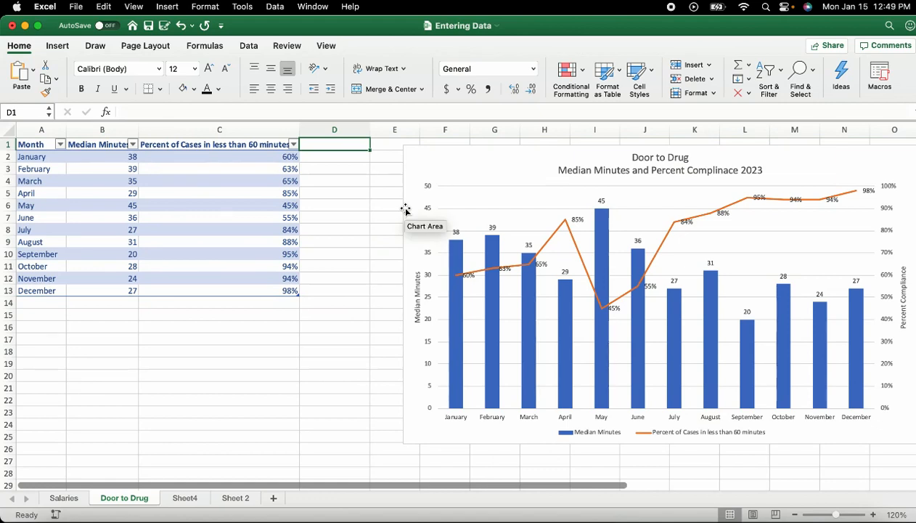
{"action": "type", "text": "Tota"}
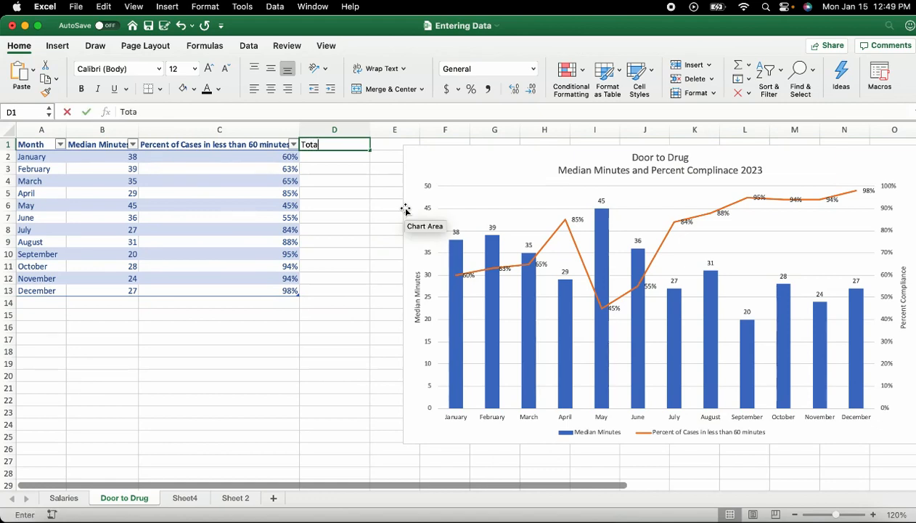
{"action": "type", "text": "l Median Minutes"}
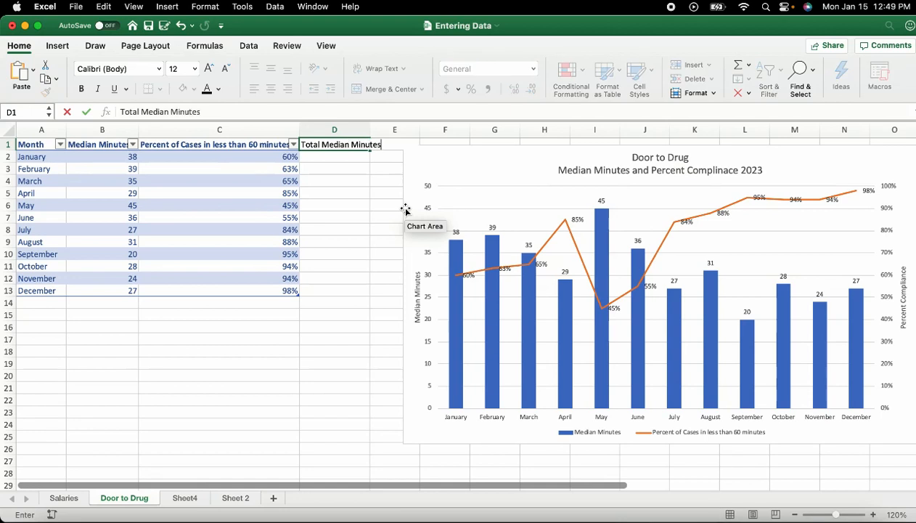
{"action": "key", "text": "Return"}
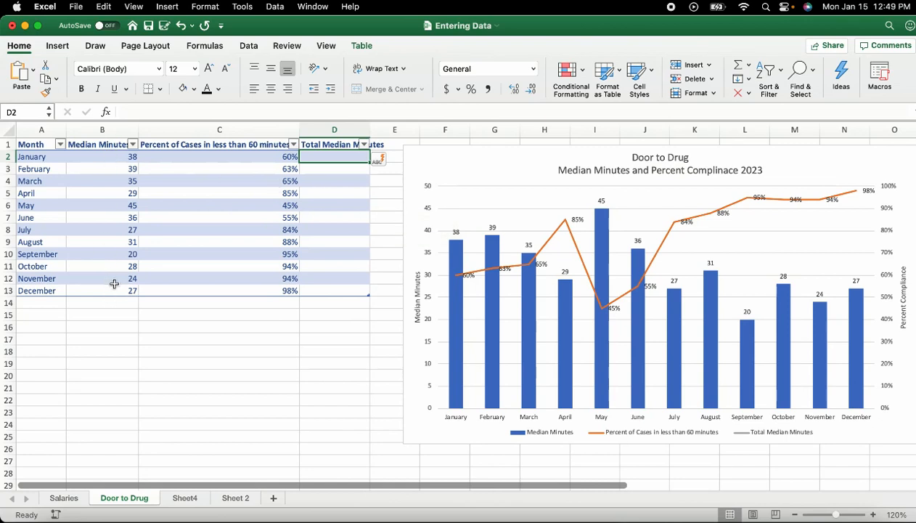
- Fill the Total Median Minutes column with the formula =MEDIAN([Median Minutes]), entered in D2
{"action": "type", "text": "=median"}
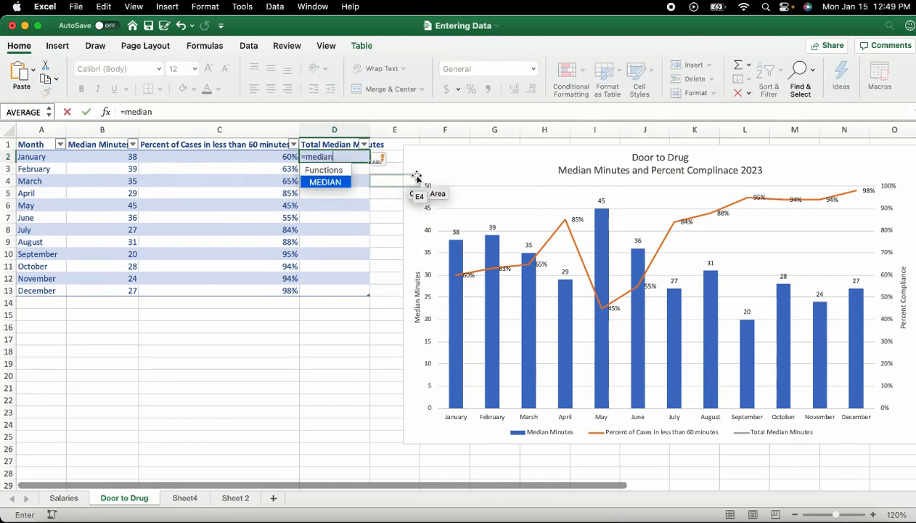
{"action": "type", "text": "("}
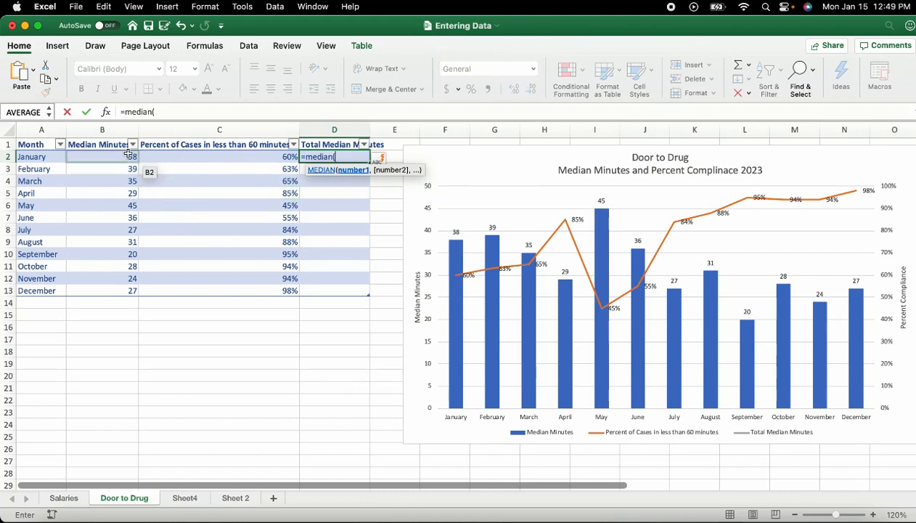
{"action": "left_click_drag", "start_coordinate": [124, 154], "coordinate": [126, 293]}
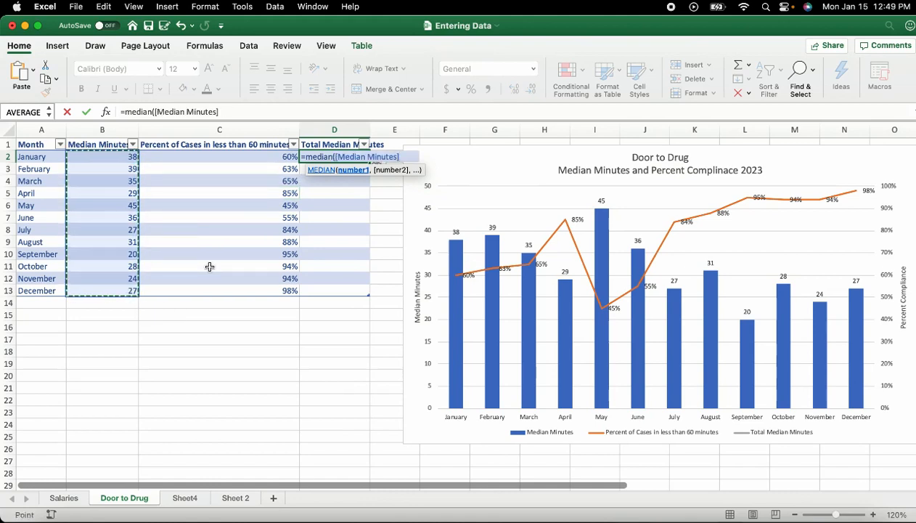
{"action": "type", "text": ")"}
{"action": "key", "text": "Return"}
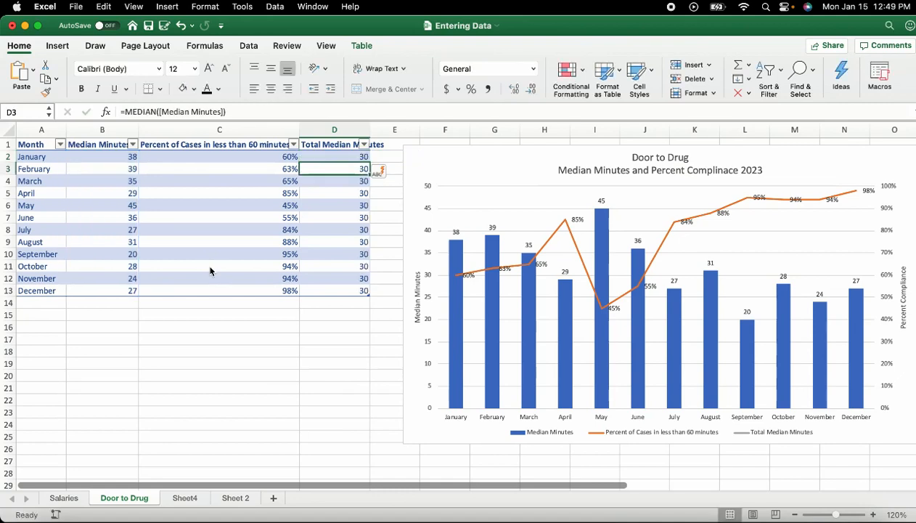
{"action": "left_click", "coordinate": [330, 241]}
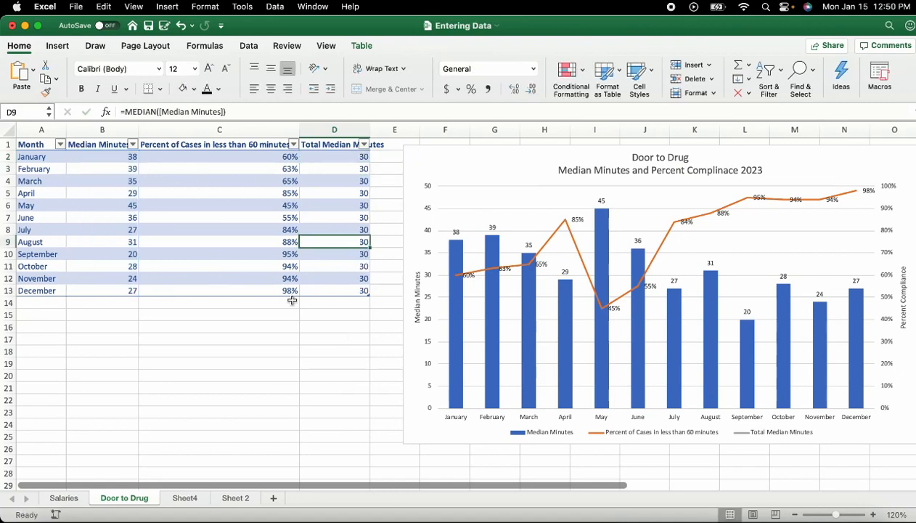
- Set the Median Minutes to 10 for October, 12 for November, 10 for December and 12 for August
{"action": "left_click", "coordinate": [130, 265]}
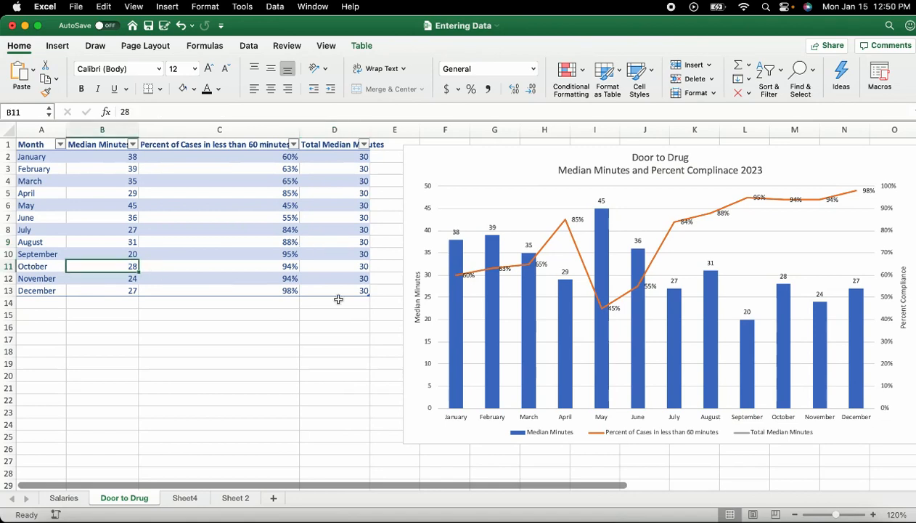
{"action": "type", "text": "10"}
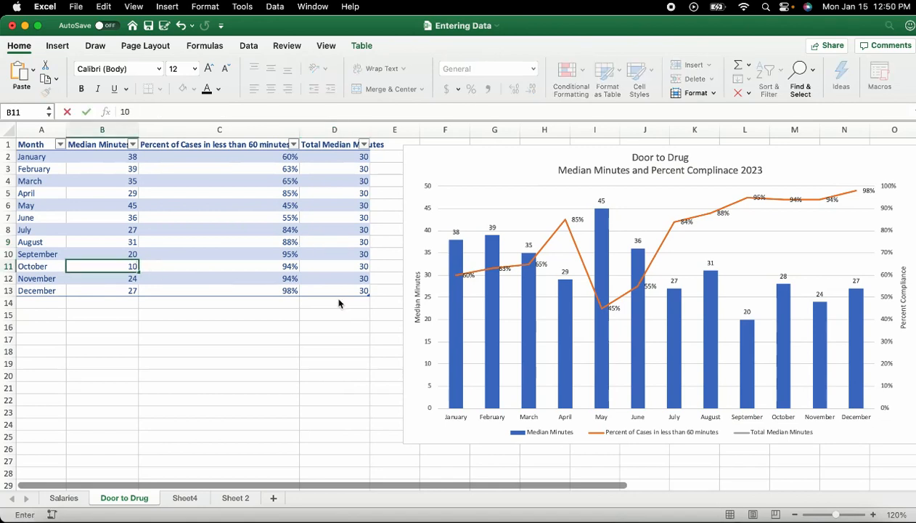
{"action": "key", "text": "Return"}
{"action": "type", "text": "12"}
{"action": "key", "text": "Return"}
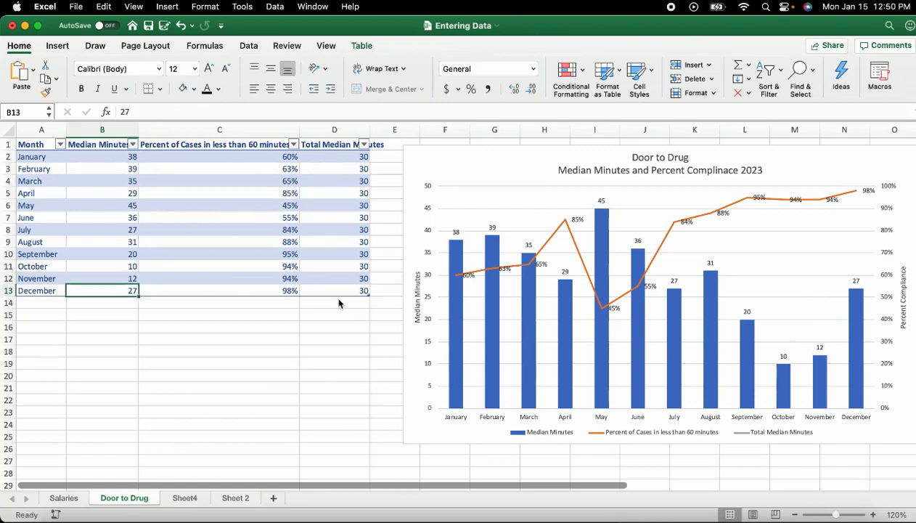
{"action": "type", "text": "1"}
{"action": "type", "text": "0"}
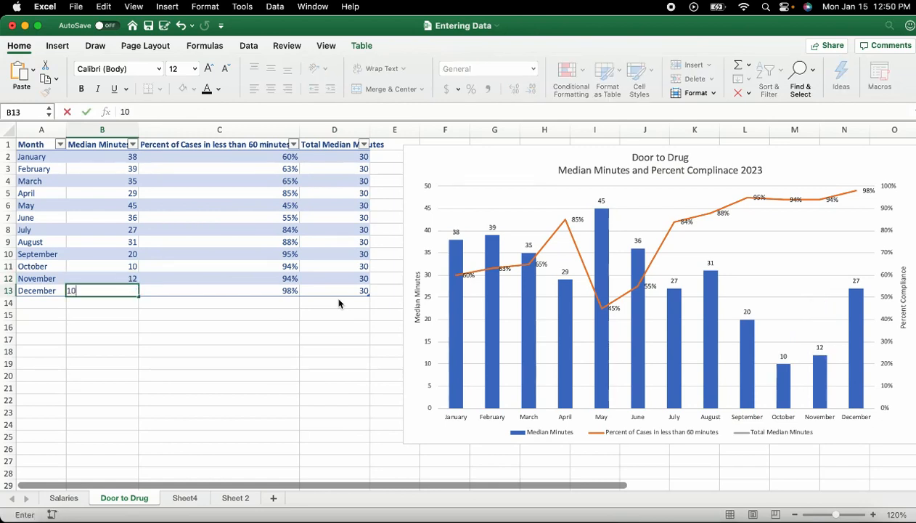
{"action": "key", "text": "Return"}
{"action": "left_click", "coordinate": [124, 246]}
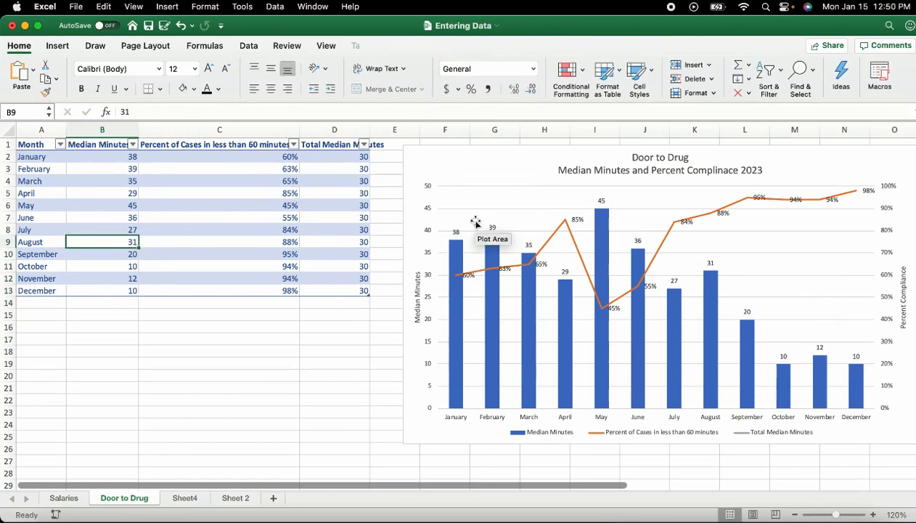
{"action": "type", "text": "12"}
{"action": "key", "text": "Return"}
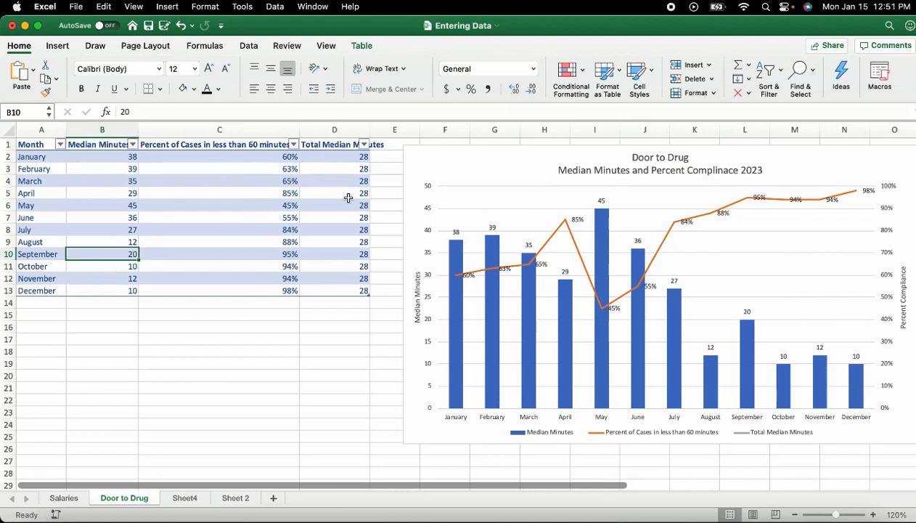
- Extend the Door to Drug table with a new blank row below December
{"action": "left_click", "coordinate": [340, 290]}
{"action": "key", "text": "Tab"}
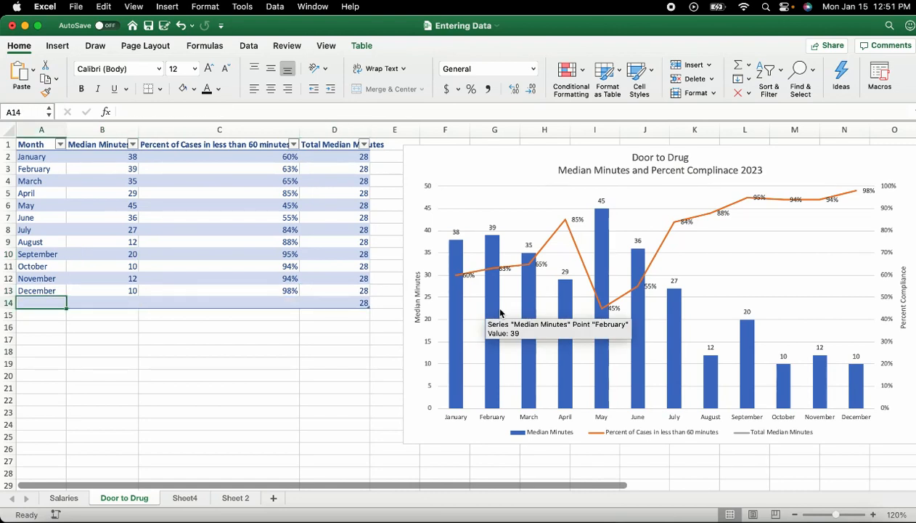
{"action": "double_click", "coordinate": [345, 302]}
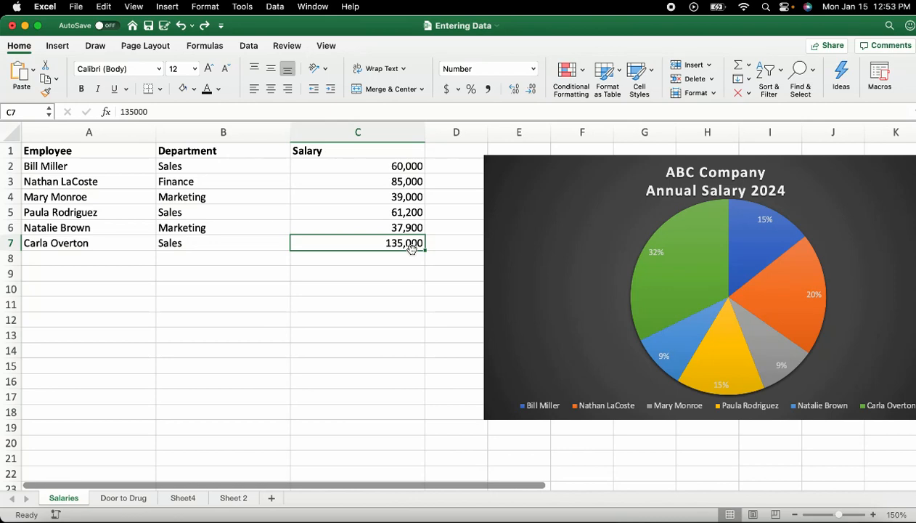
- Start a "less than" highlight rule for cell values in the range A1:C7 on the Salaries sheet
{"action": "key", "text": "super+a"}
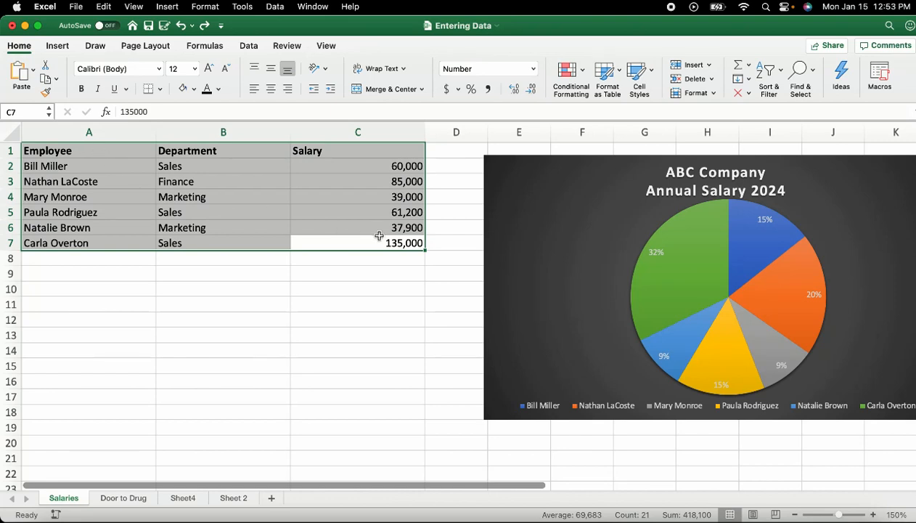
{"action": "left_click", "coordinate": [581, 71]}
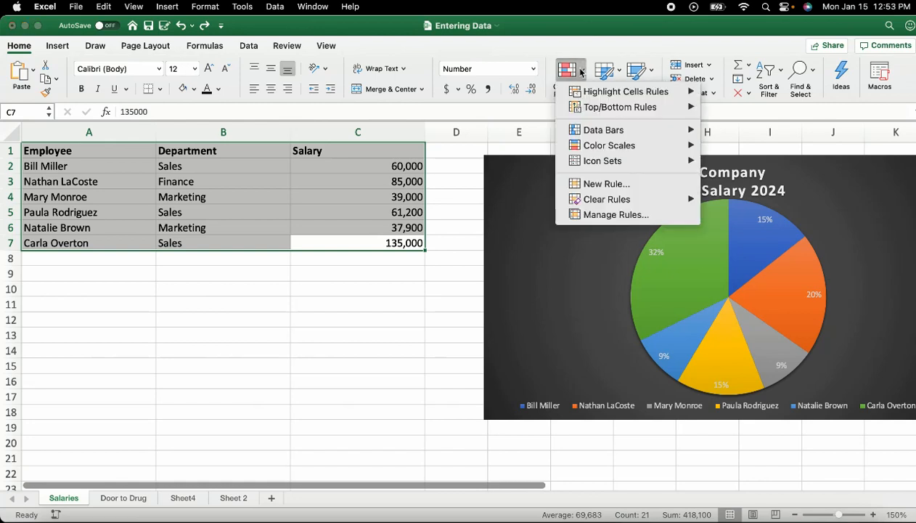
{"action": "mouse_move", "coordinate": [618, 93]}
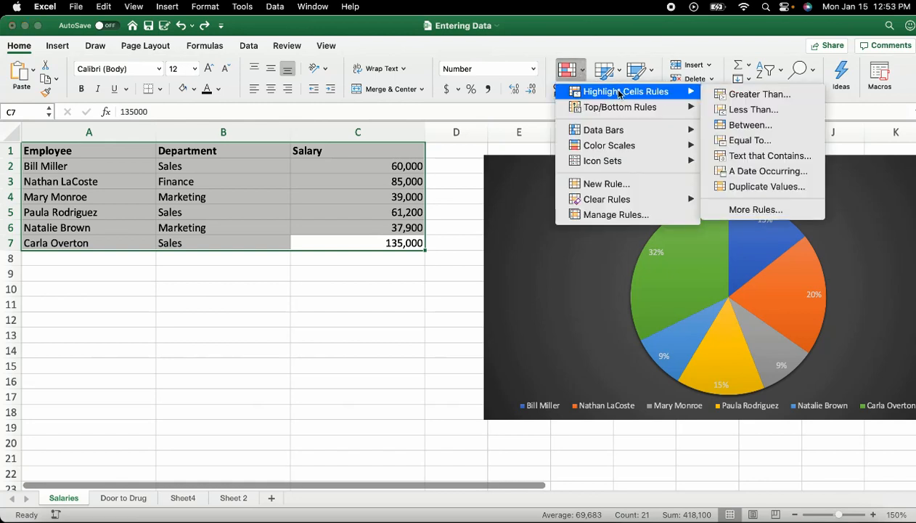
{"action": "left_click", "coordinate": [774, 115]}
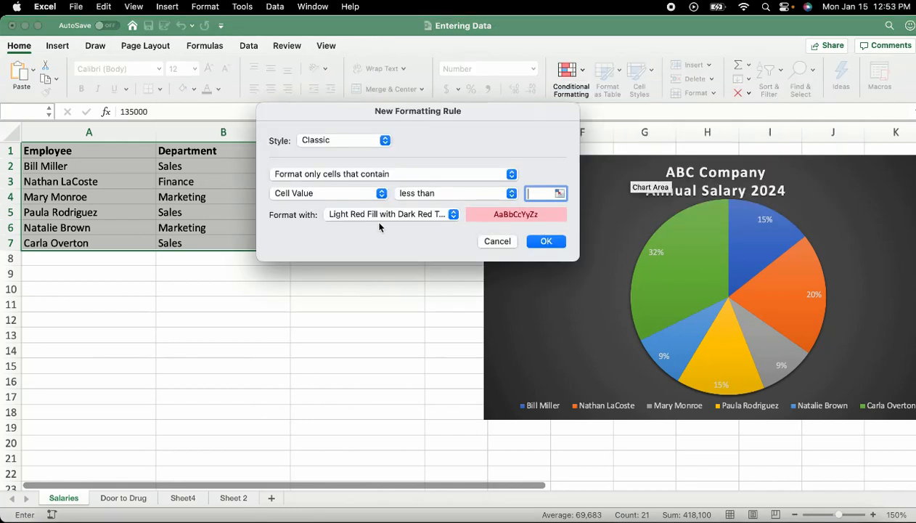
{"action": "left_click_drag", "start_coordinate": [321, 113], "coordinate": [542, 113]}
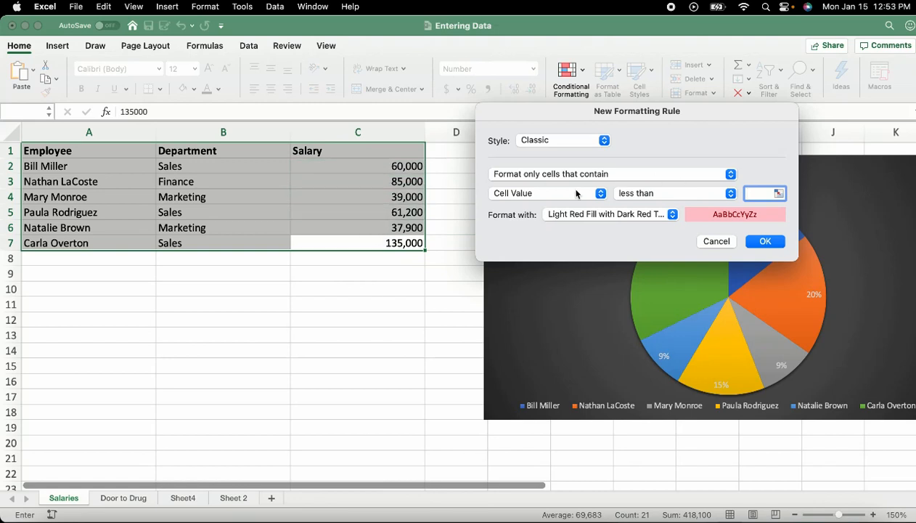
{"action": "left_click", "coordinate": [667, 194]}
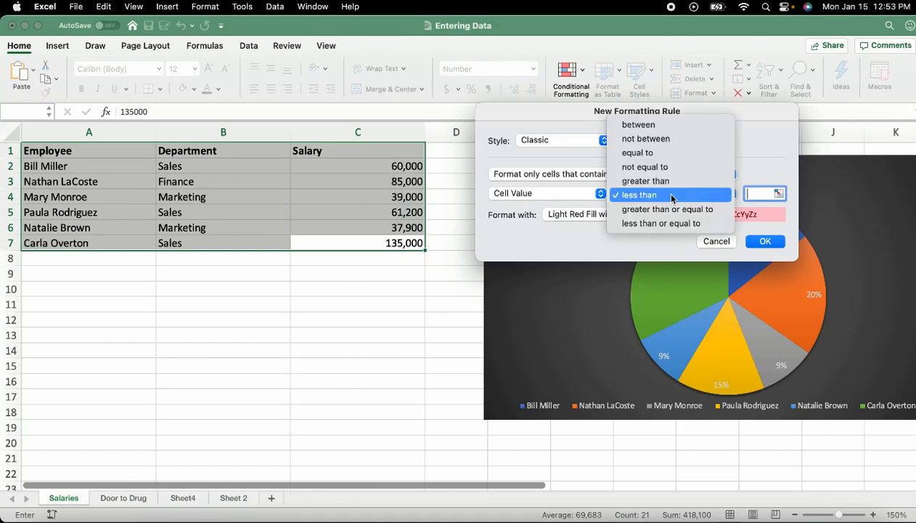
{"action": "left_click", "coordinate": [673, 195]}
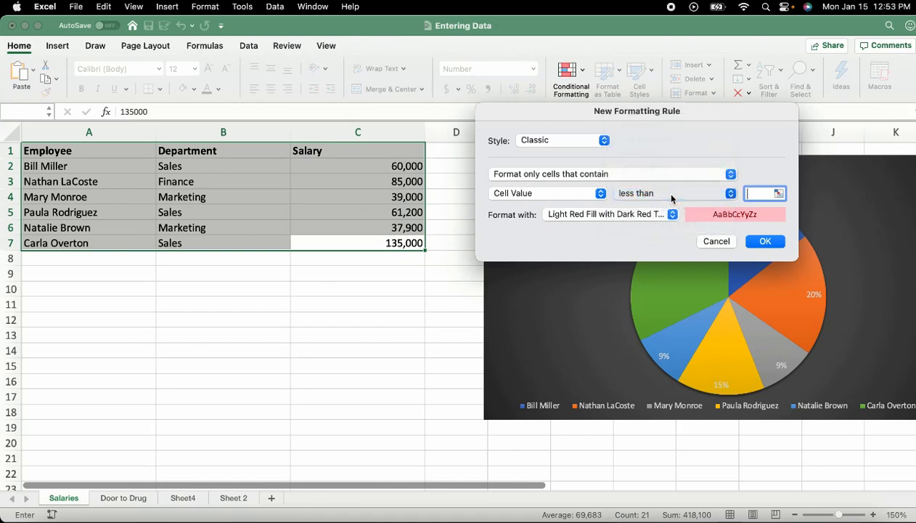
- Set the rule's threshold to 61000 with Yellow Fill with Dark Yellow Text and apply it
{"action": "left_click", "coordinate": [764, 193]}
{"action": "type", "text": "61"}
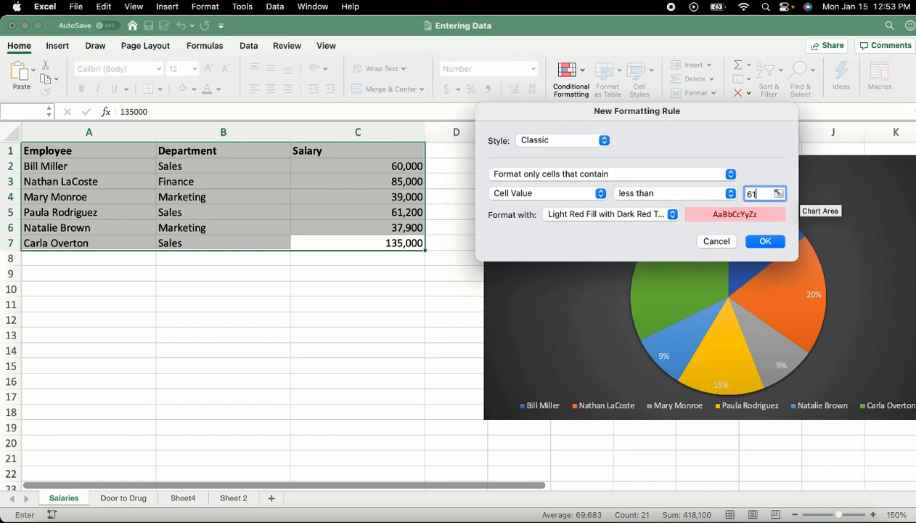
{"action": "type", "text": "000"}
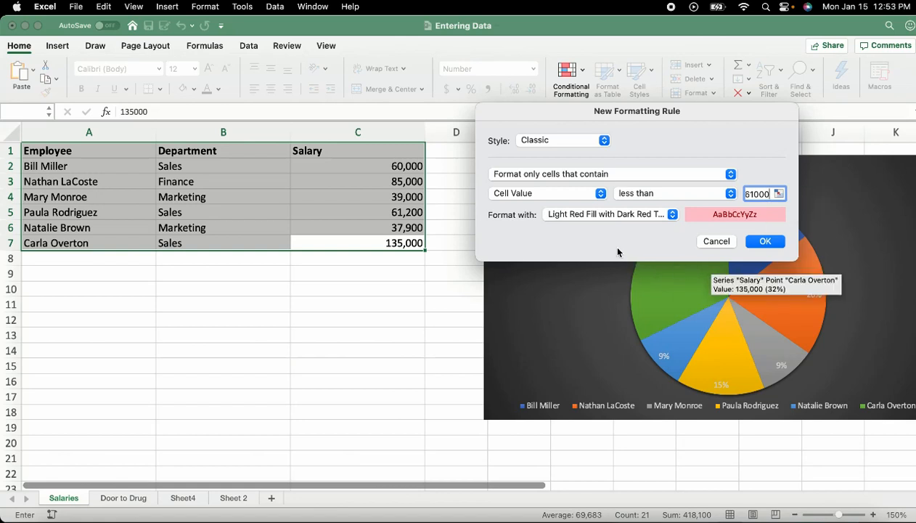
{"action": "left_click", "coordinate": [630, 215]}
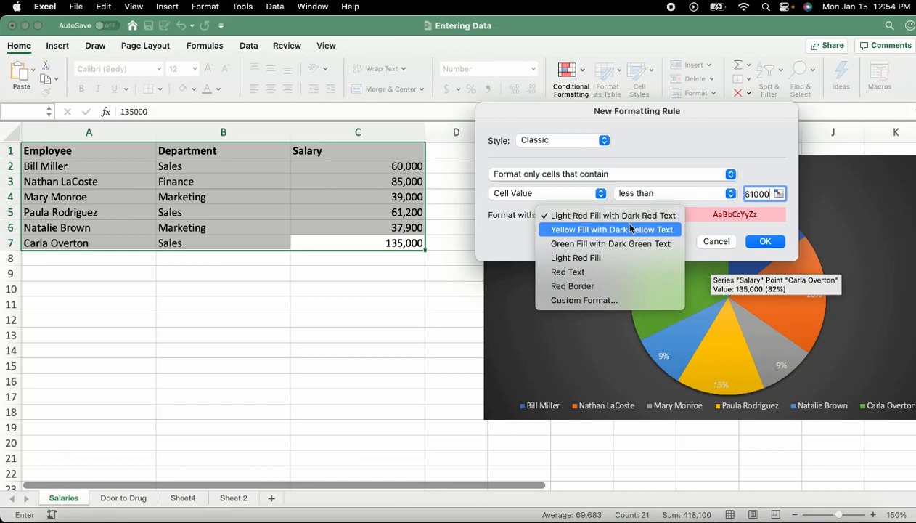
{"action": "left_click", "coordinate": [630, 229]}
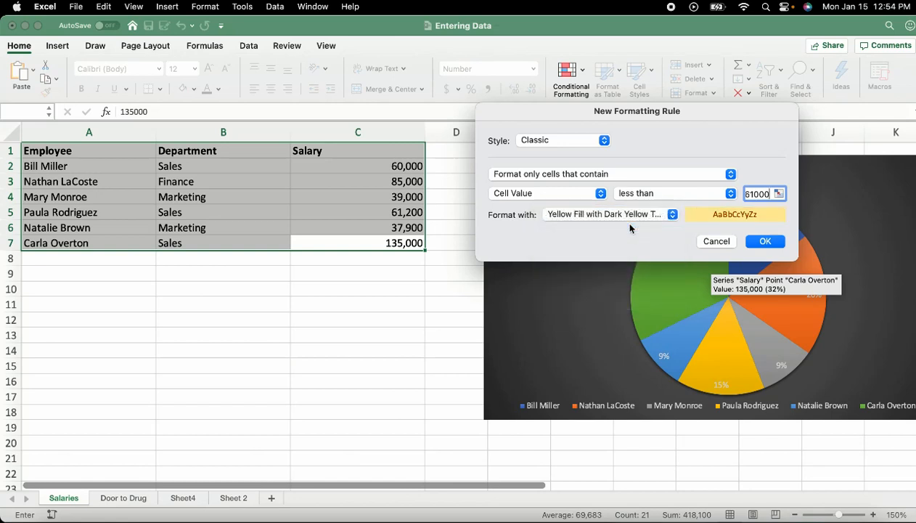
{"action": "left_click", "coordinate": [768, 242]}
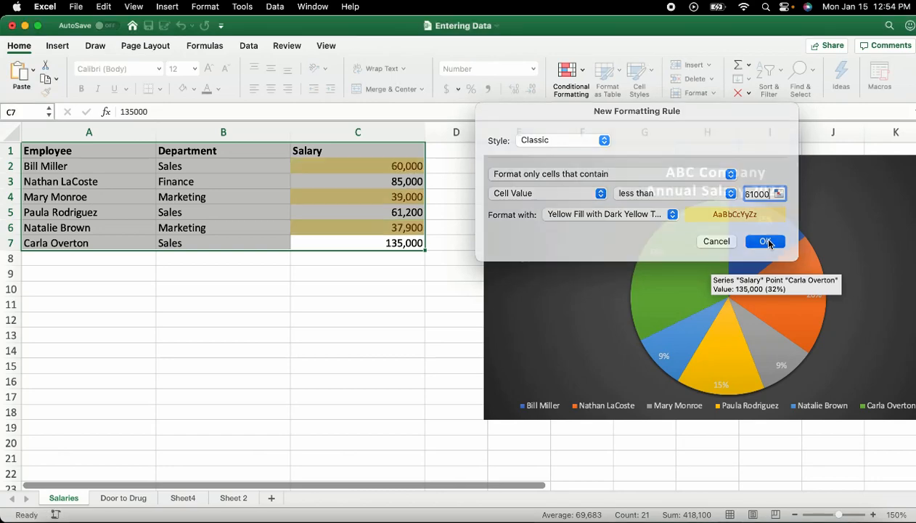
{"action": "left_click", "coordinate": [313, 329]}
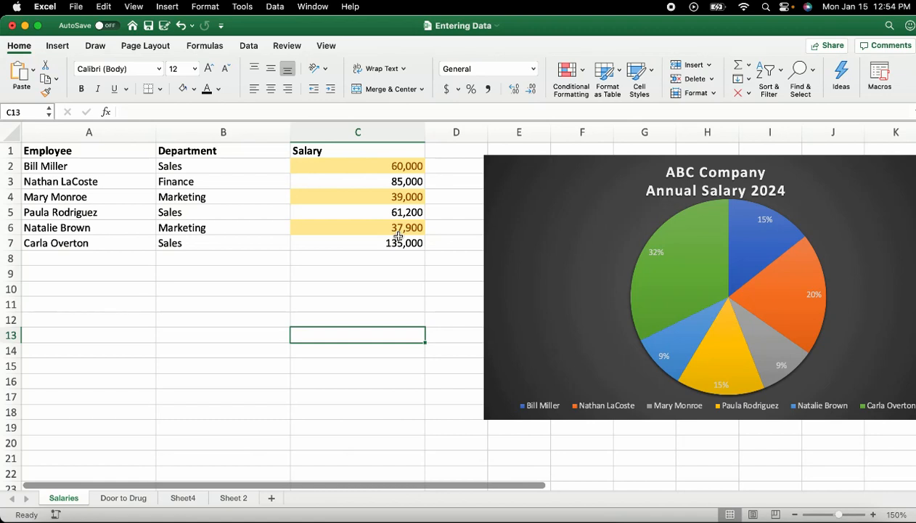
{"action": "left_click", "coordinate": [569, 71]}
{"action": "mouse_move", "coordinate": [594, 92]}
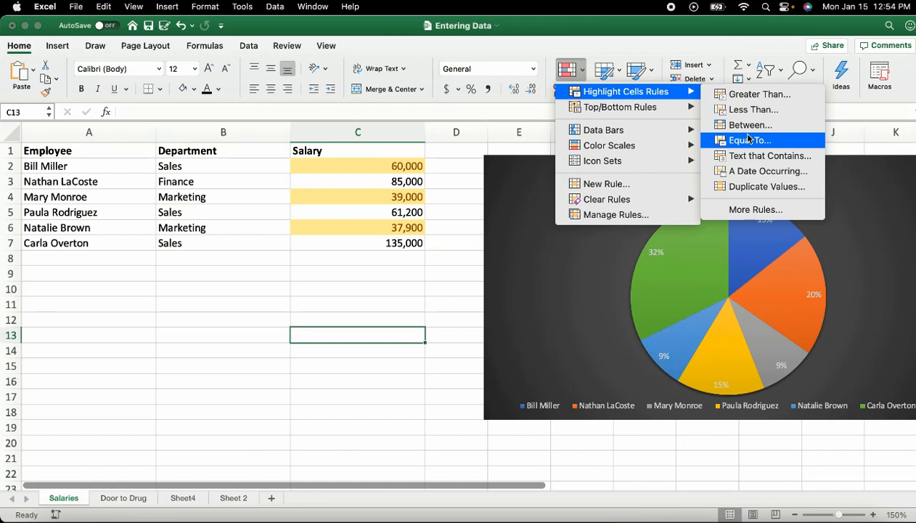
{"action": "mouse_move", "coordinate": [678, 114]}
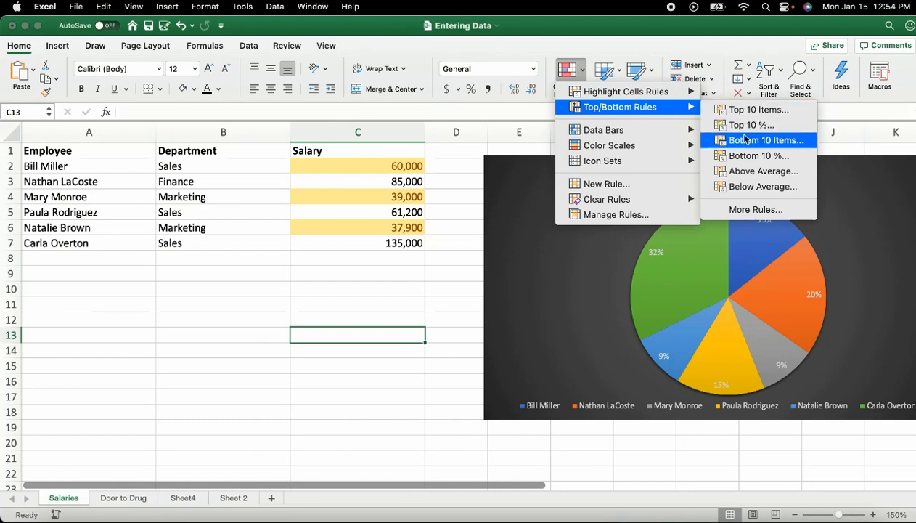
{"action": "mouse_move", "coordinate": [662, 137]}
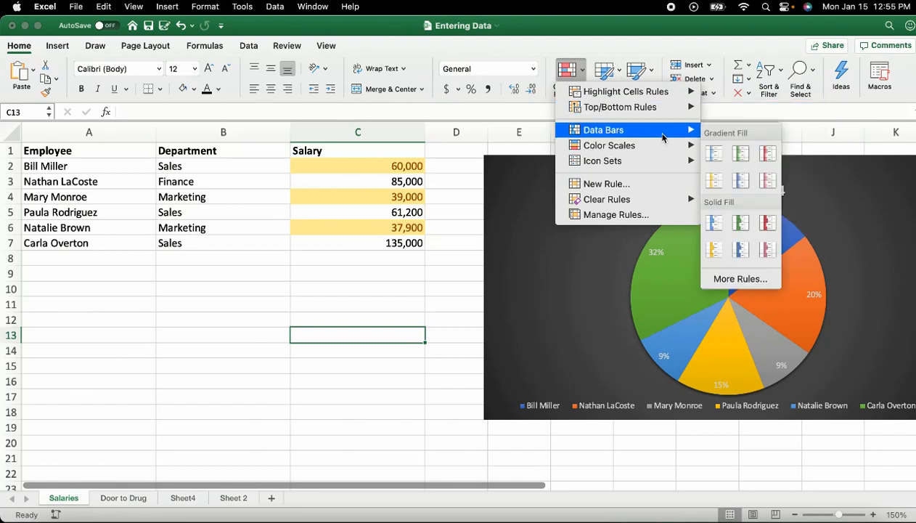
{"action": "left_click", "coordinate": [716, 155]}
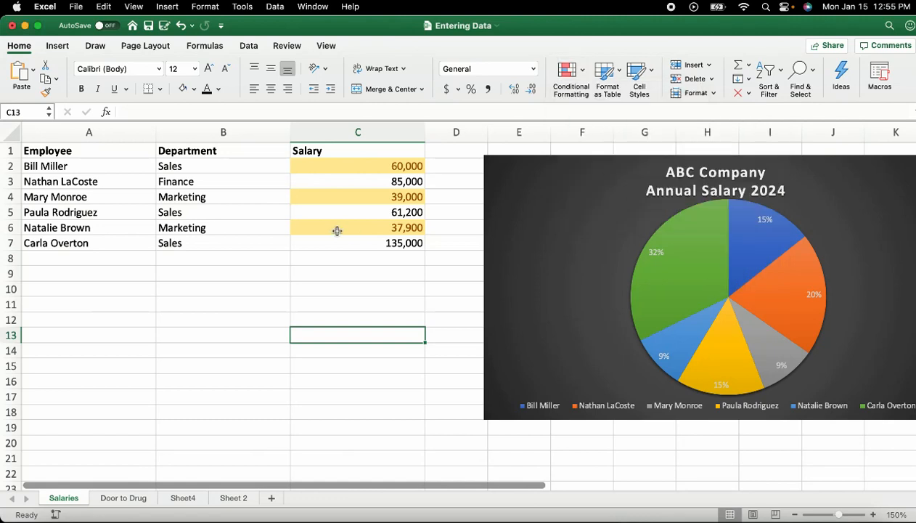
- Apply blue gradient-fill data bars to the salary values in C2:C7
{"action": "left_click_drag", "start_coordinate": [352, 160], "coordinate": [353, 242]}
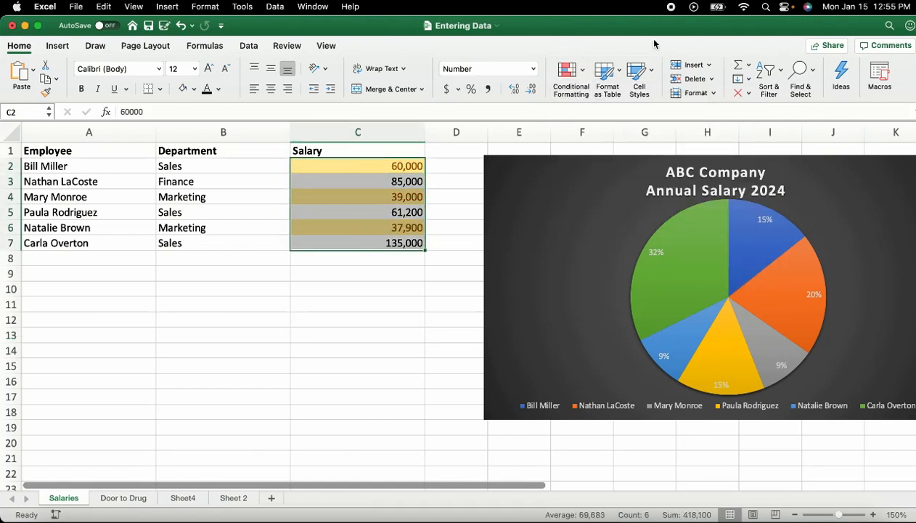
{"action": "left_click", "coordinate": [567, 70]}
{"action": "mouse_move", "coordinate": [607, 132]}
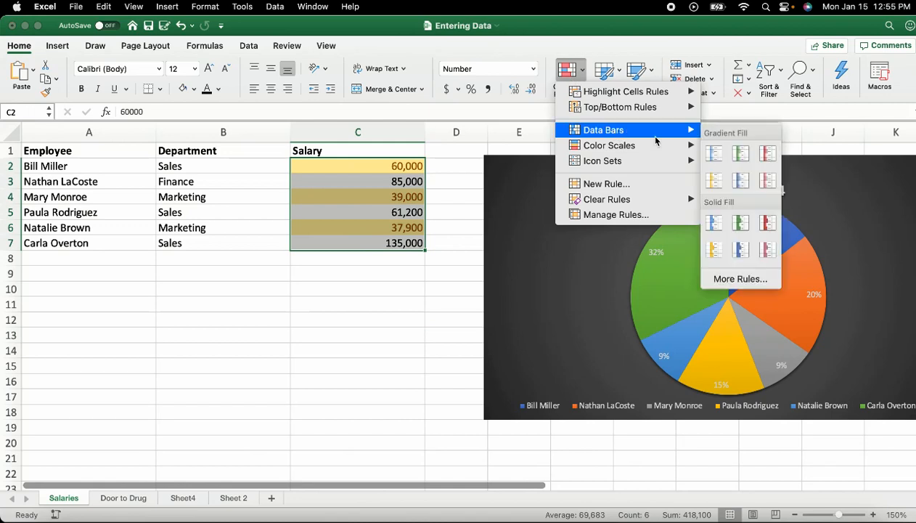
{"action": "left_click", "coordinate": [714, 153]}
{"action": "left_click", "coordinate": [350, 348]}
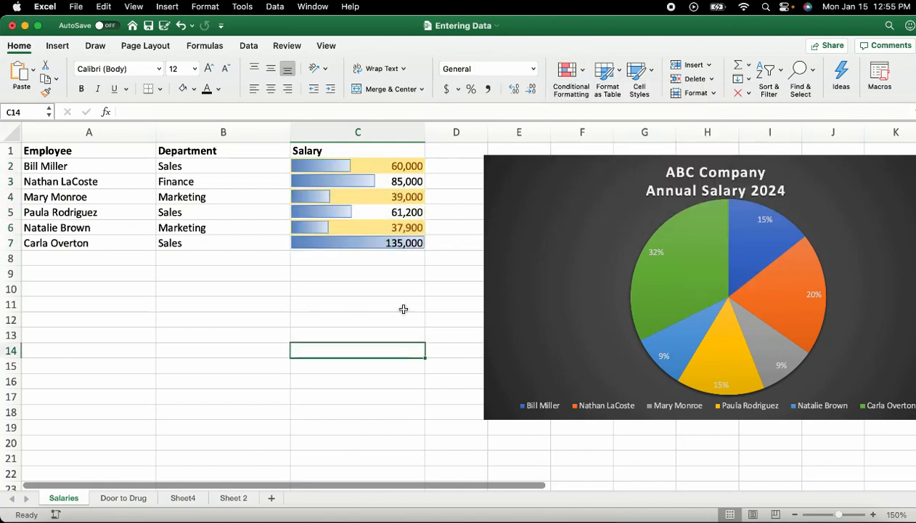
{"action": "left_click", "coordinate": [416, 246]}
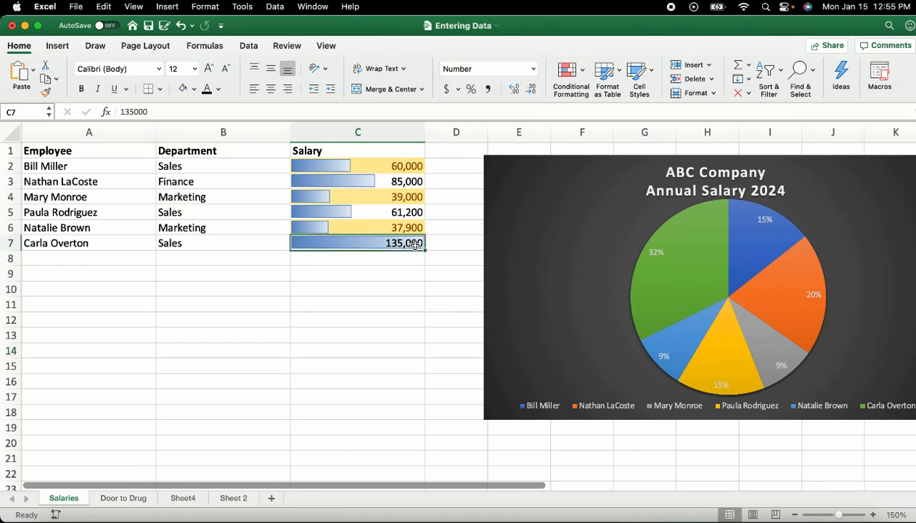
{"action": "left_click", "coordinate": [305, 227]}
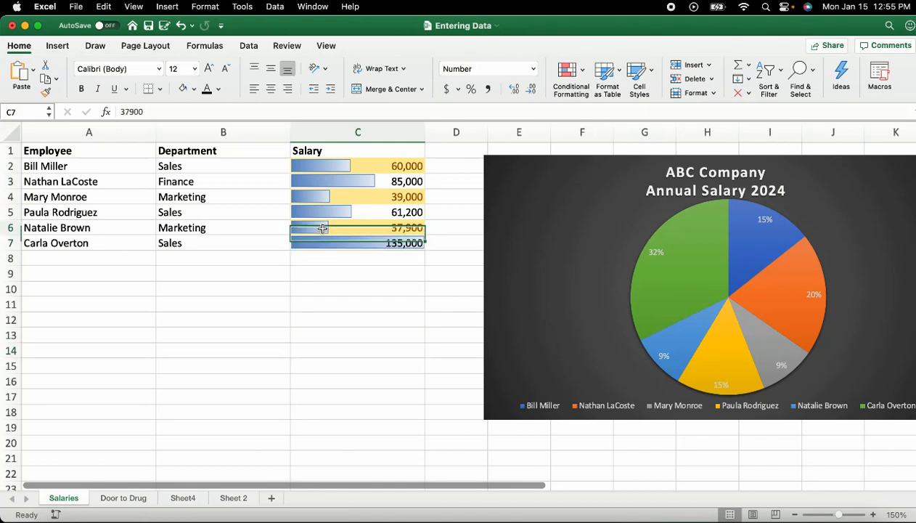
- Clear all conditional formatting rules from the entire Salaries sheet
{"action": "left_click", "coordinate": [331, 181]}
{"action": "left_click", "coordinate": [568, 71]}
{"action": "mouse_move", "coordinate": [602, 168]}
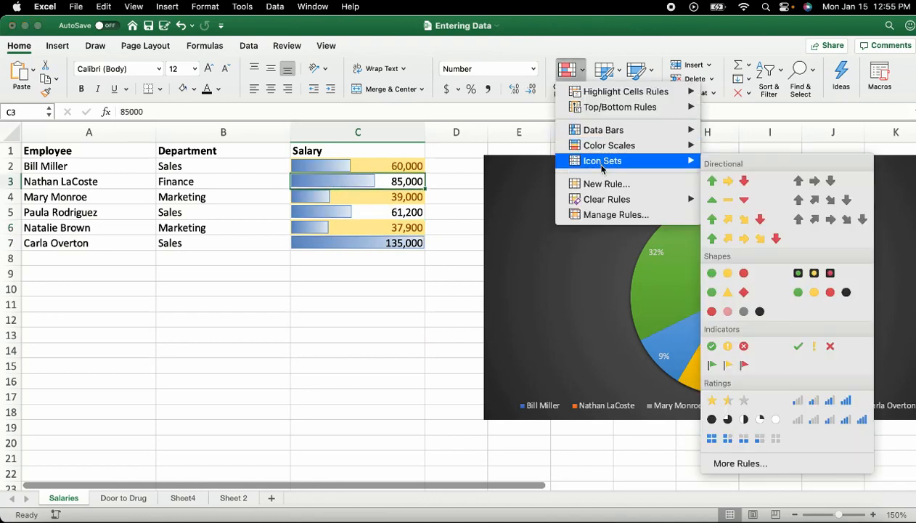
{"action": "mouse_move", "coordinate": [605, 202]}
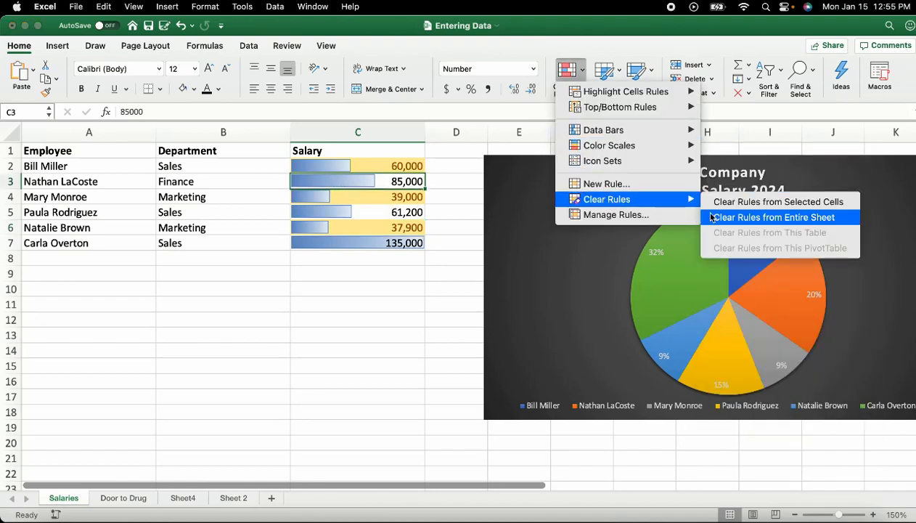
{"action": "left_click", "coordinate": [756, 217]}
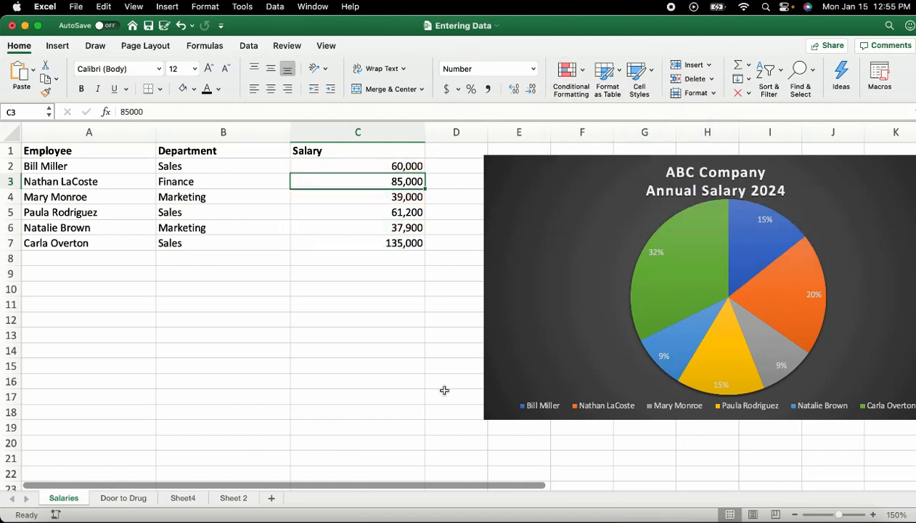
{"action": "left_click", "coordinate": [380, 249]}
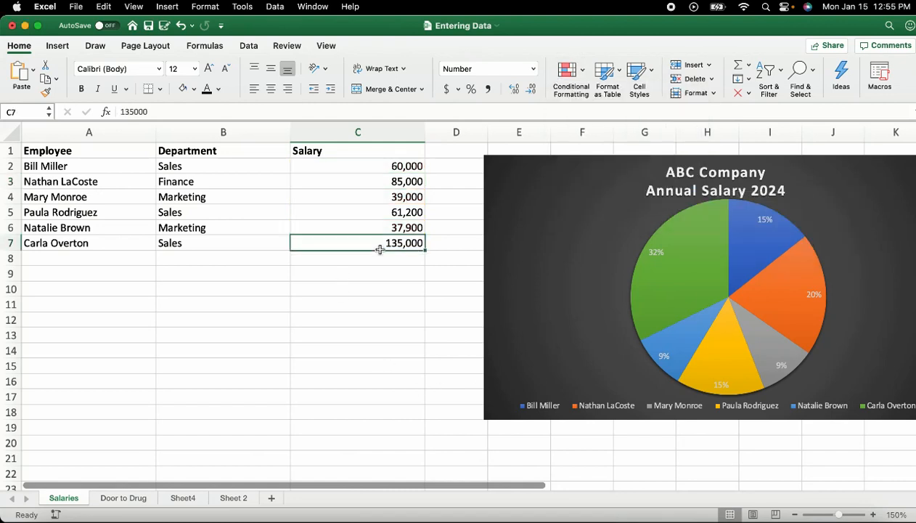
- Open the data validation settings for the patient entry range B2:D6 on Sheet4
{"action": "left_click", "coordinate": [117, 501]}
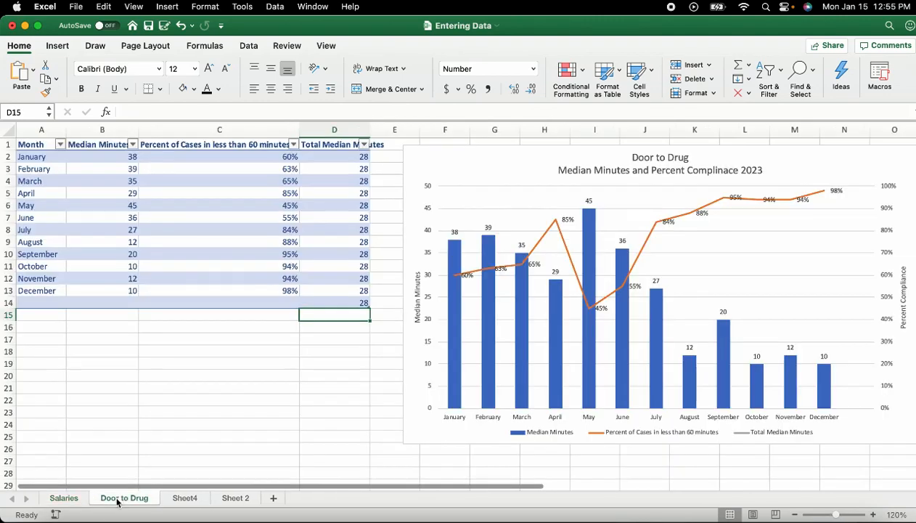
{"action": "left_click", "coordinate": [178, 501]}
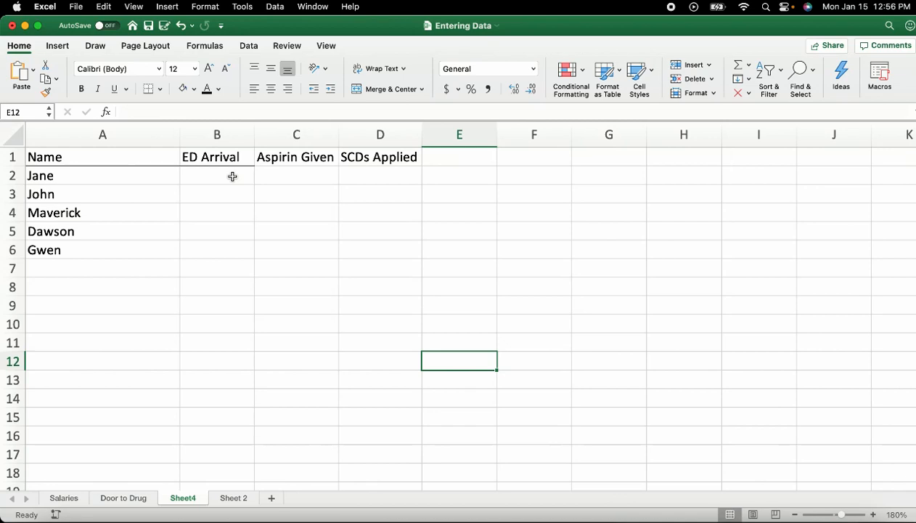
{"action": "left_click_drag", "start_coordinate": [232, 176], "coordinate": [375, 251]}
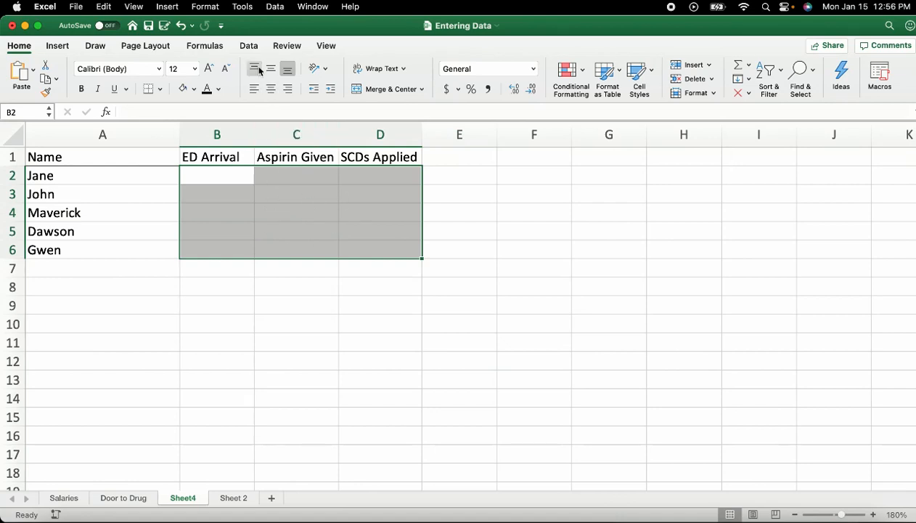
{"action": "left_click", "coordinate": [249, 46]}
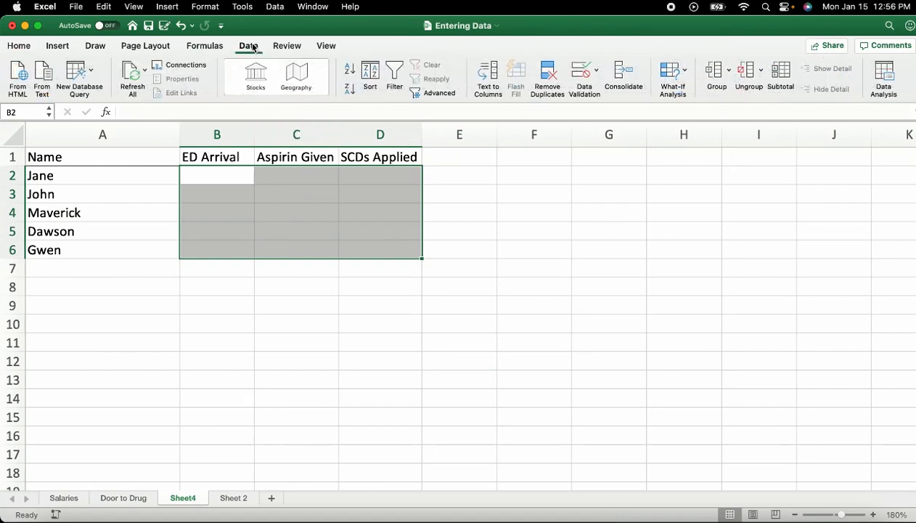
{"action": "left_click", "coordinate": [597, 71]}
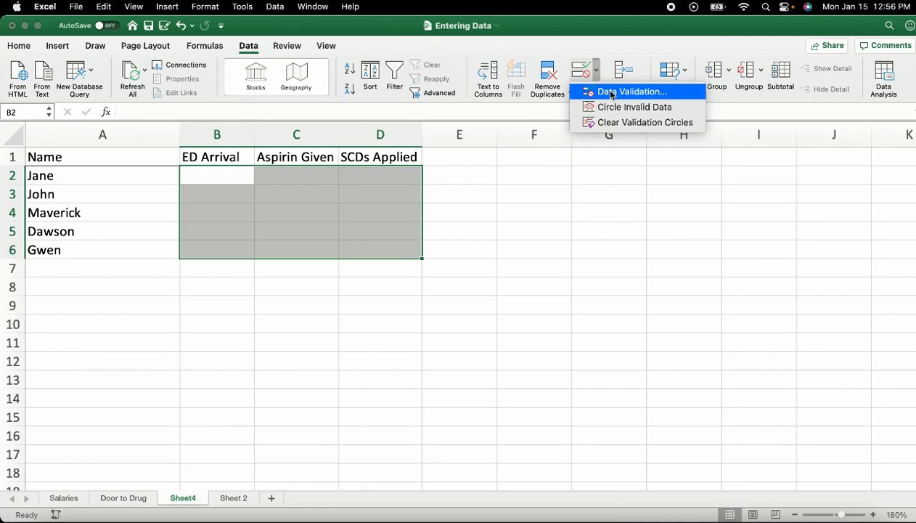
{"action": "left_click", "coordinate": [611, 95]}
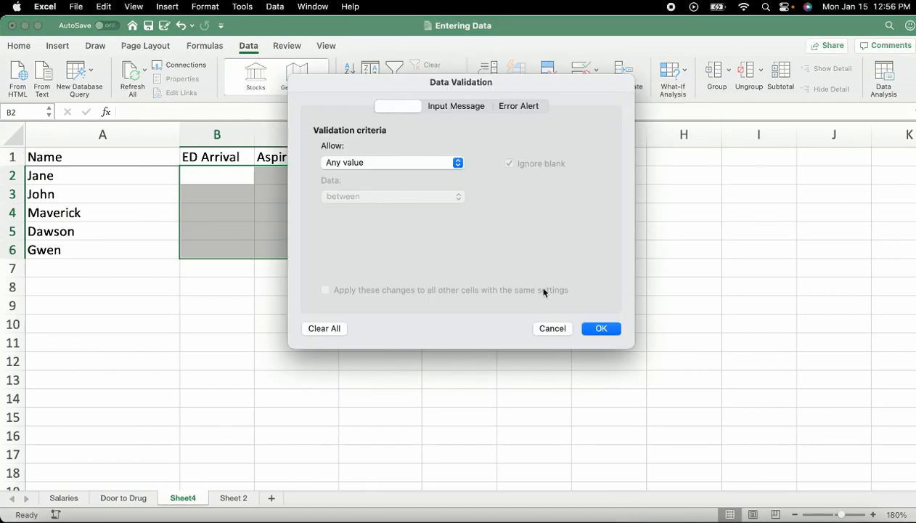
- Restrict the selected cells to a list with the source "Yes, No" and apply the validation
{"action": "left_click", "coordinate": [434, 163]}
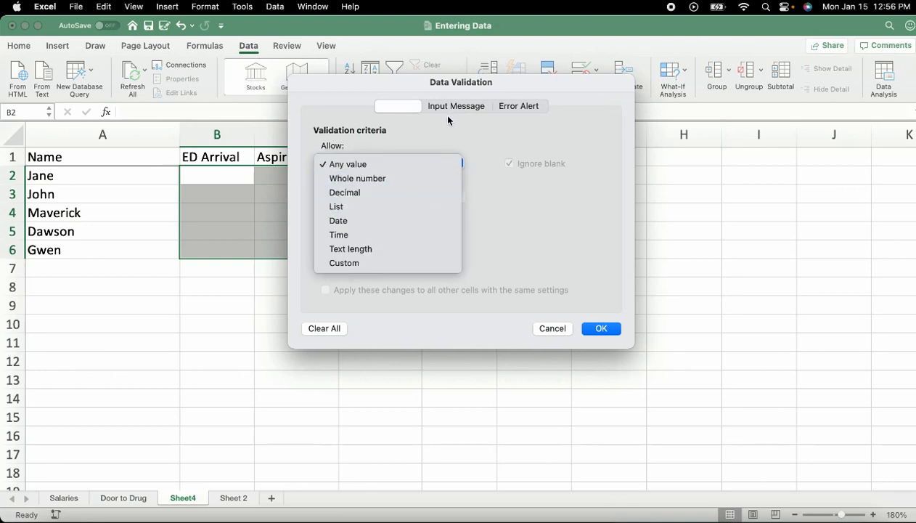
{"action": "left_click", "coordinate": [444, 161]}
{"action": "left_click", "coordinate": [458, 165]}
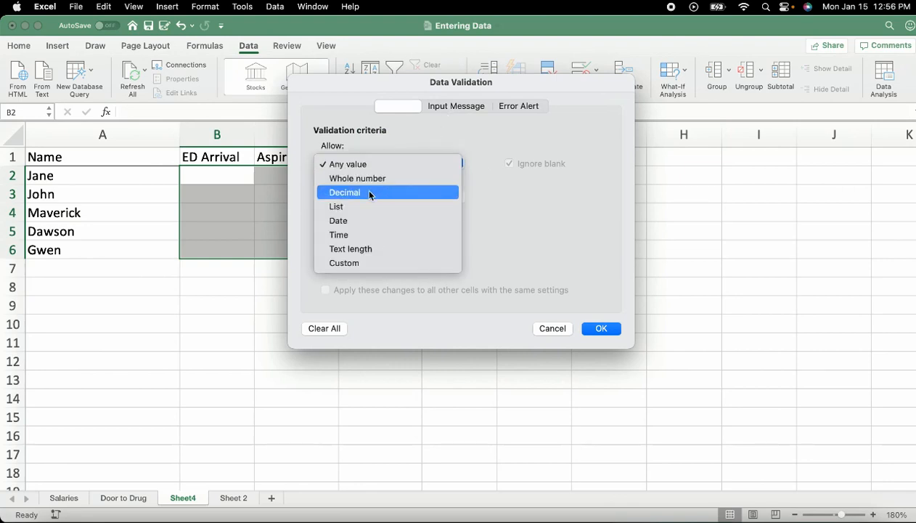
{"action": "left_click", "coordinate": [348, 209]}
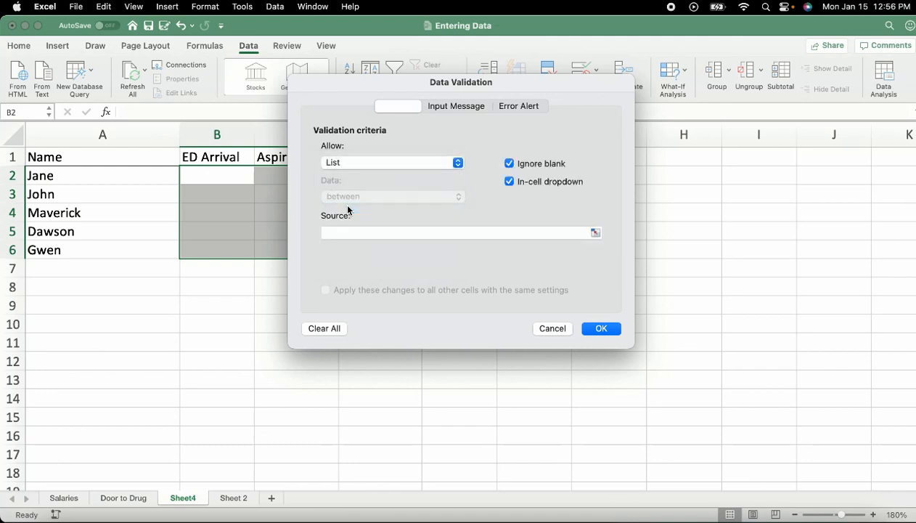
{"action": "left_click", "coordinate": [383, 231]}
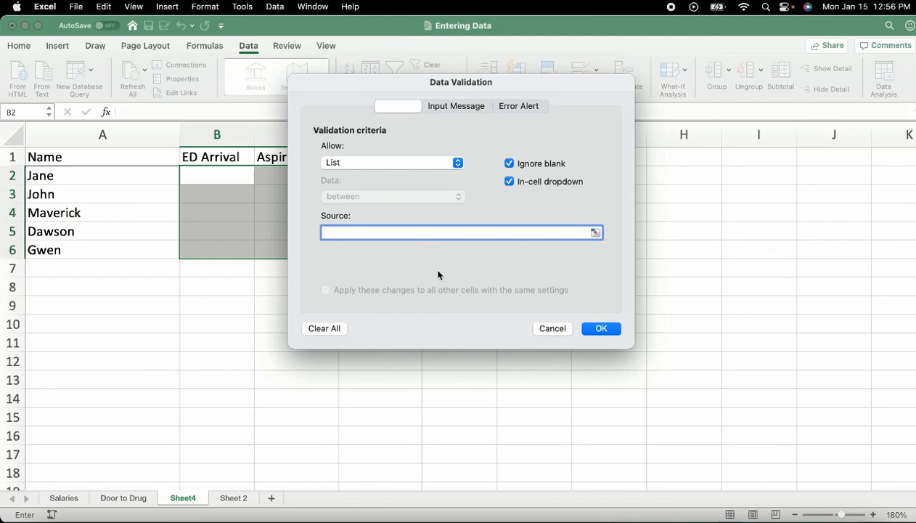
{"action": "type", "text": "Yes, No"}
{"action": "left_click", "coordinate": [601, 329]}
- Check the dropdown choices offered in the ED Arrival and Aspirin Given cells B2 and C2
{"action": "left_click", "coordinate": [255, 379]}
{"action": "left_click", "coordinate": [272, 211]}
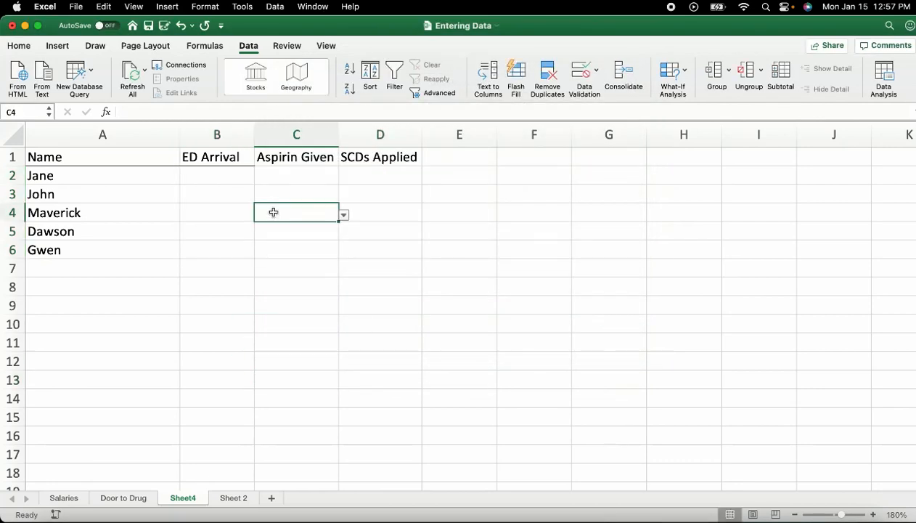
{"action": "left_click", "coordinate": [225, 174]}
{"action": "left_click", "coordinate": [261, 179]}
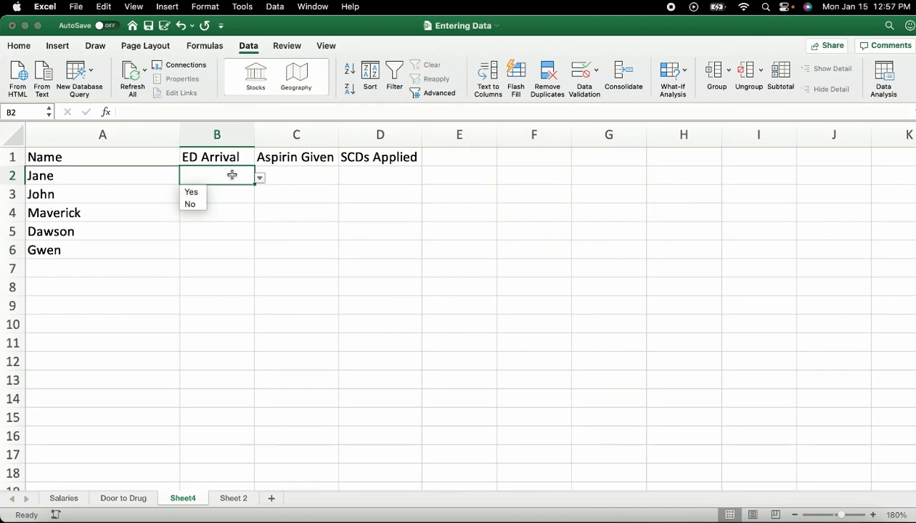
{"action": "left_click", "coordinate": [315, 172]}
{"action": "left_click", "coordinate": [314, 172]}
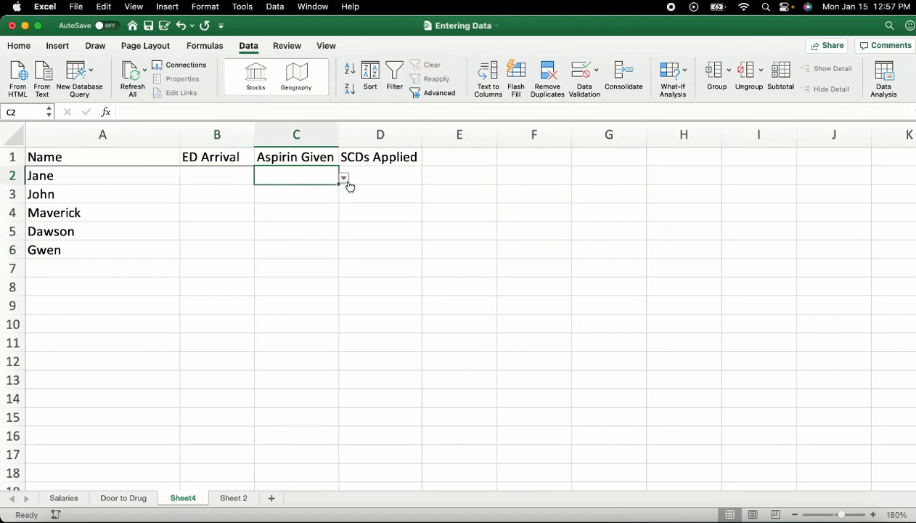
{"action": "left_click", "coordinate": [345, 182]}
- Choose Yes for ED Arrival in B2 and No for Aspirin Given in C2 from the dropdown lists
{"action": "left_click", "coordinate": [210, 176]}
{"action": "left_click", "coordinate": [237, 183]}
{"action": "left_click", "coordinate": [259, 178]}
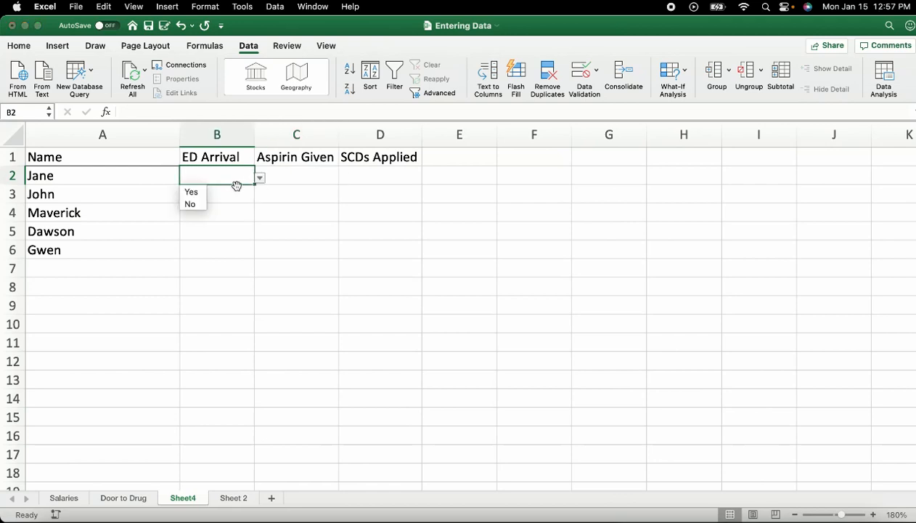
{"action": "left_click", "coordinate": [194, 192]}
{"action": "left_click", "coordinate": [291, 173]}
{"action": "left_click", "coordinate": [341, 178]}
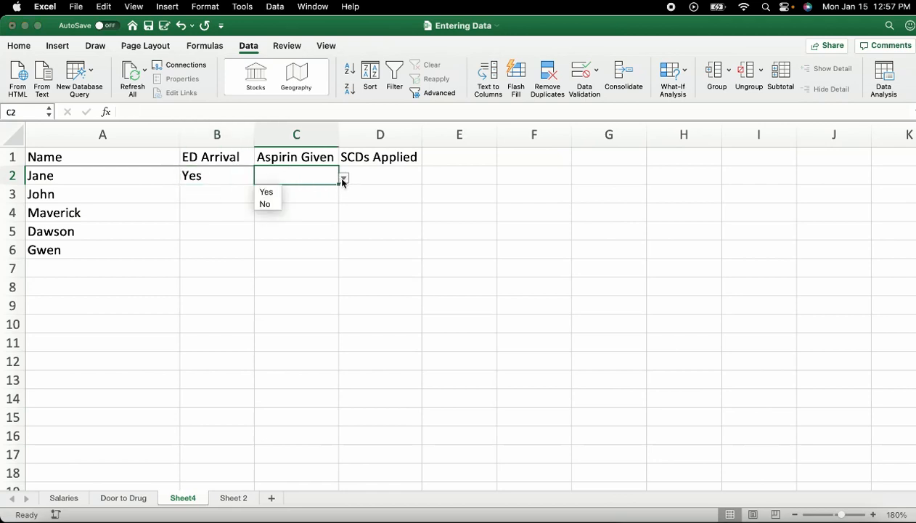
{"action": "left_click", "coordinate": [265, 205]}
- Try to enter N/A for SCDs Applied in D2 to test the validation rule
{"action": "left_click", "coordinate": [405, 178]}
{"action": "type", "text": "N/A"}
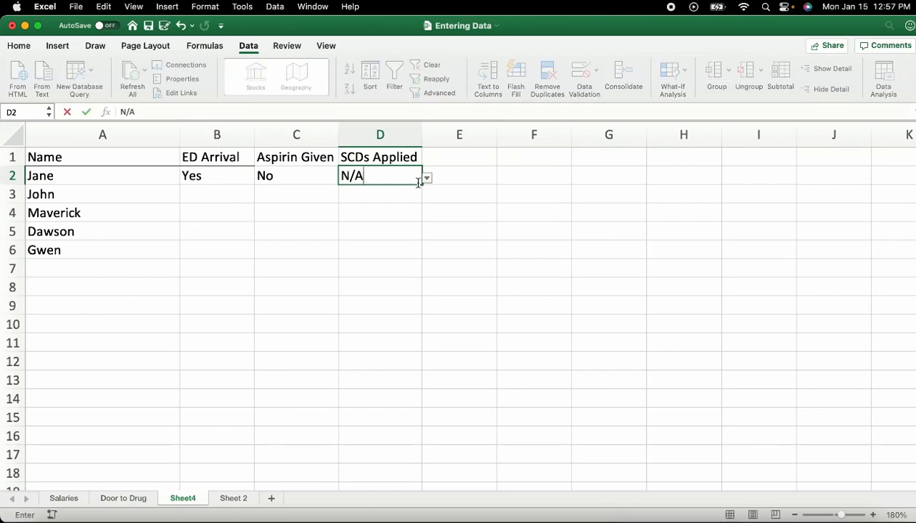
{"action": "key", "text": "Return"}
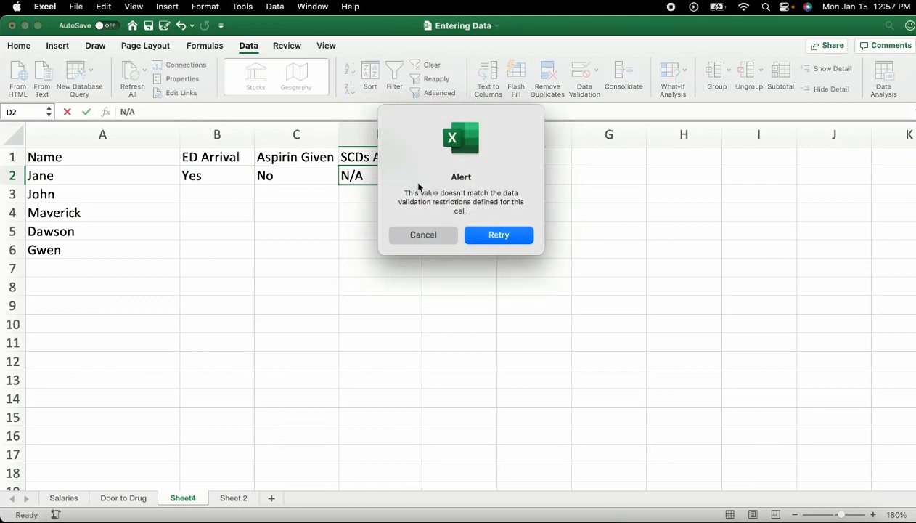